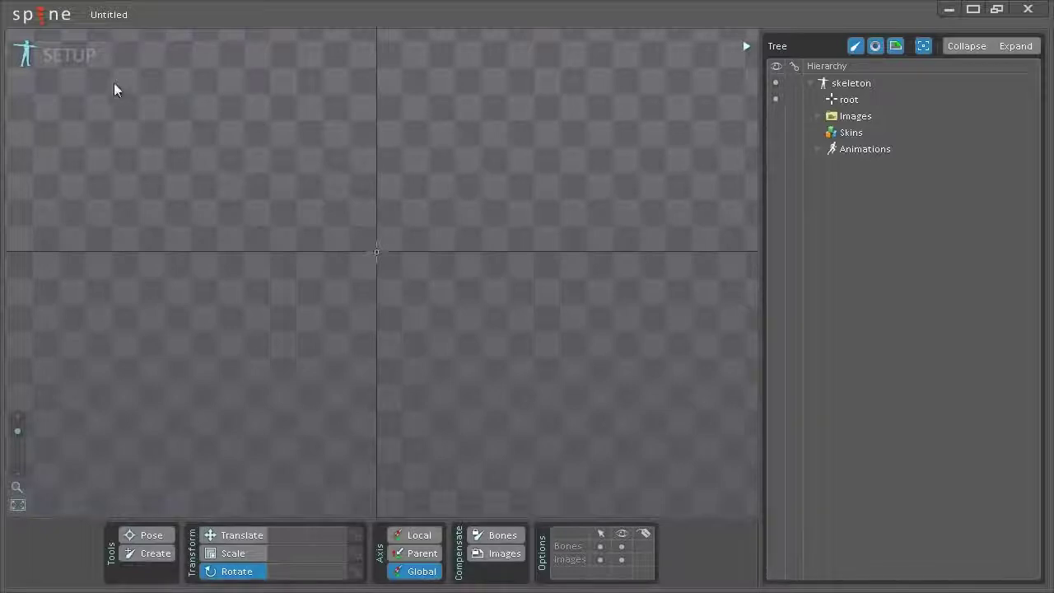
Switch to Animate mode and back to Setup mode, then open and close the main menu
{"action": "left_click", "coordinate": [69, 55]}
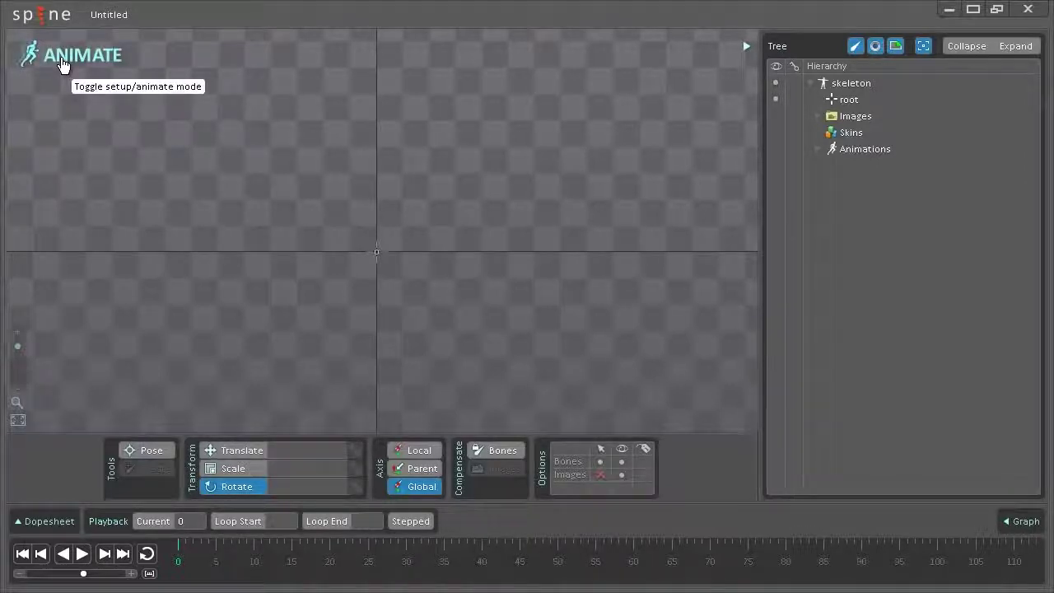
{"action": "left_click", "coordinate": [63, 66]}
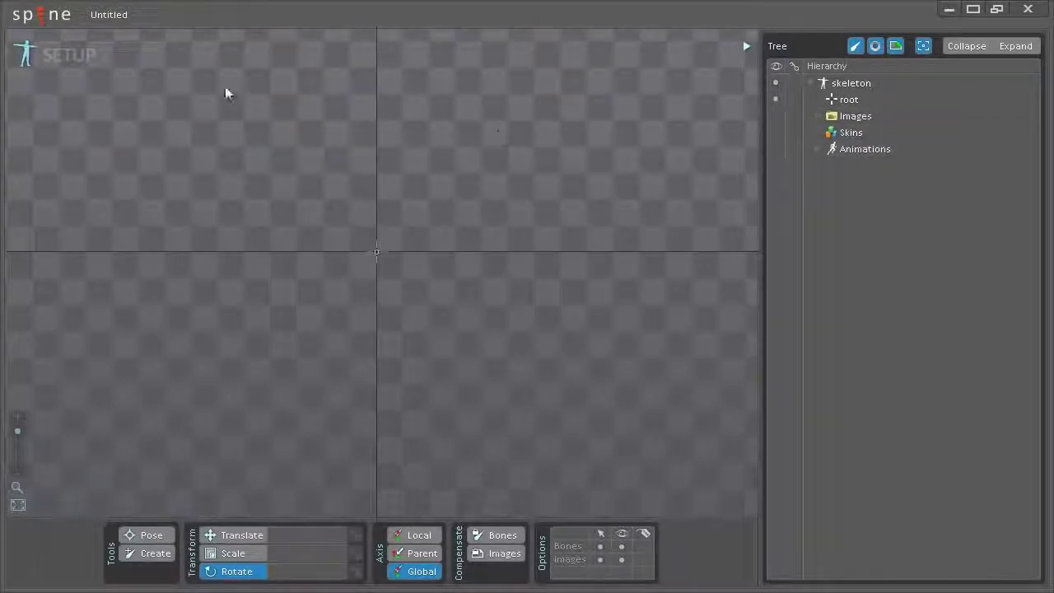
{"action": "left_click", "coordinate": [43, 23]}
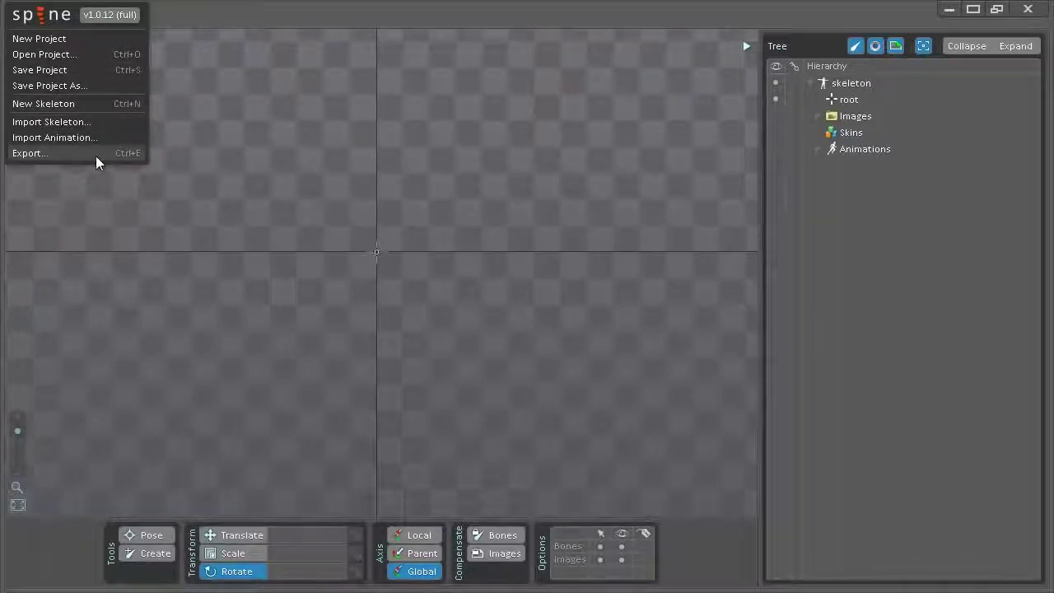
{"action": "left_click", "coordinate": [420, 178]}
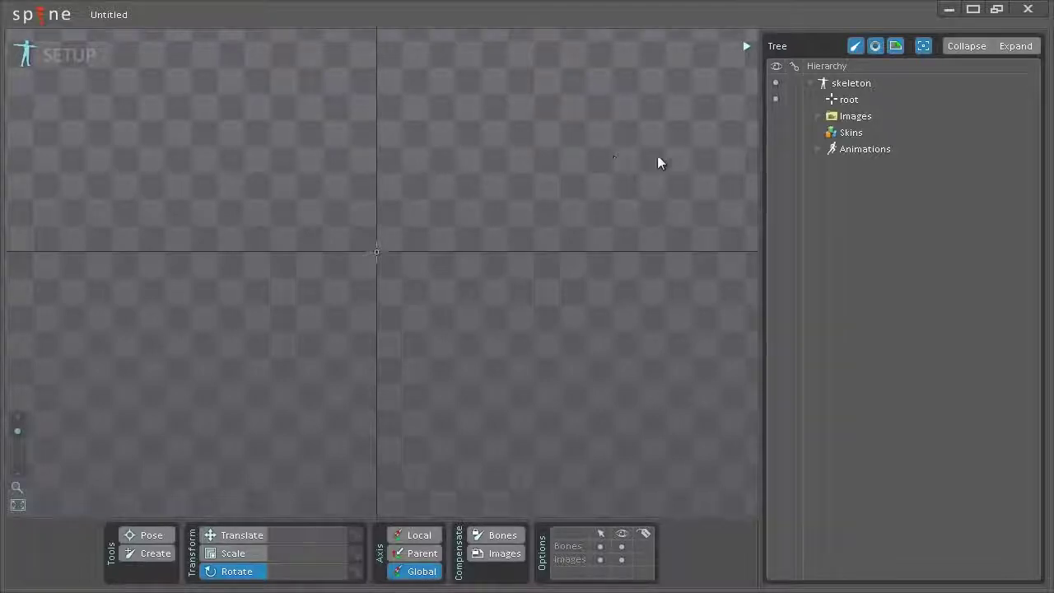
Expand Images > examples > spineboy and drag the full spineboy image onto the root
{"action": "left_click", "coordinate": [816, 119]}
{"action": "left_click", "coordinate": [816, 119]}
{"action": "left_click", "coordinate": [826, 135]}
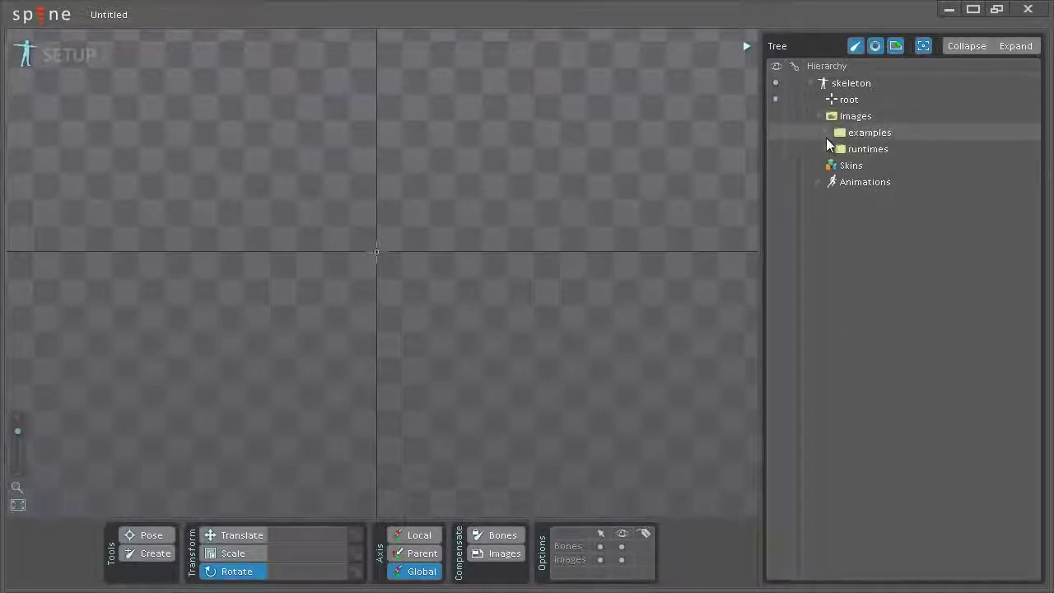
{"action": "left_click", "coordinate": [826, 134]}
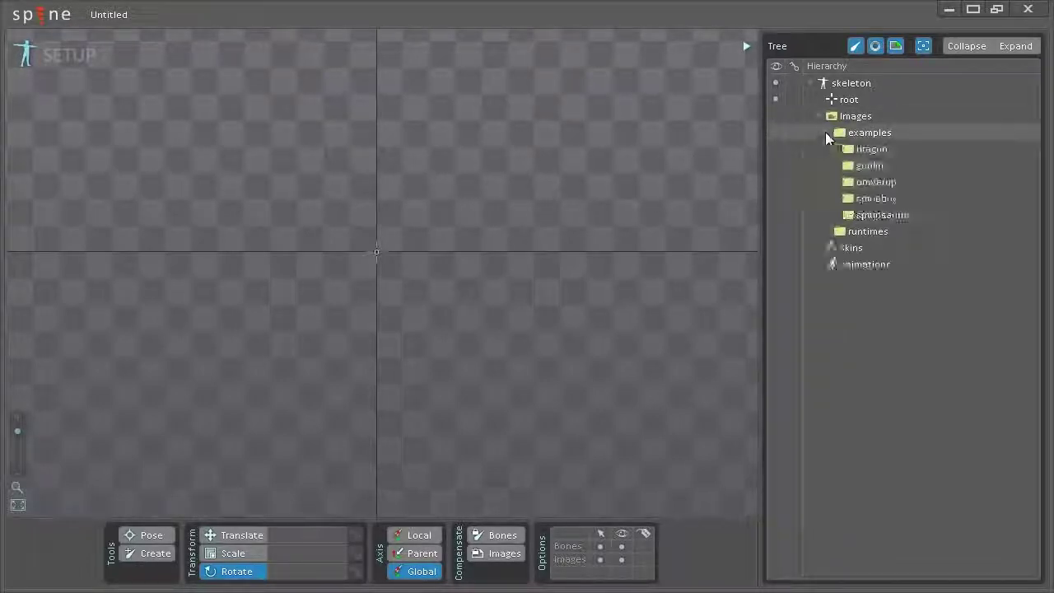
{"action": "left_click", "coordinate": [833, 198]}
{"action": "scroll", "coordinate": [927, 219], "scroll_direction": "down", "scroll_amount": 2}
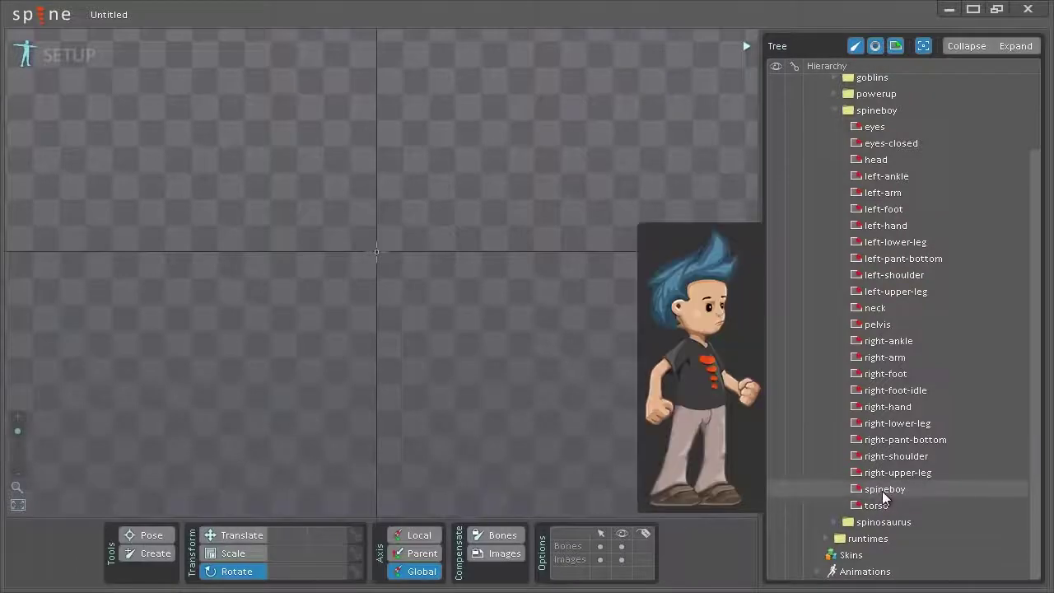
{"action": "left_click_drag", "start_coordinate": [882, 490], "coordinate": [381, 111]}
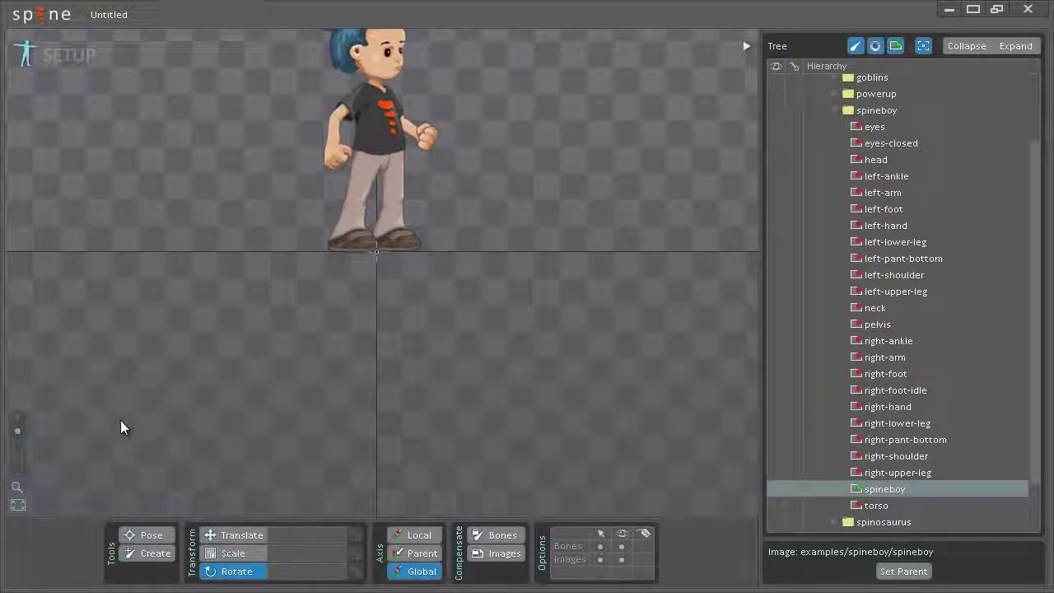
{"action": "left_click", "coordinate": [19, 507]}
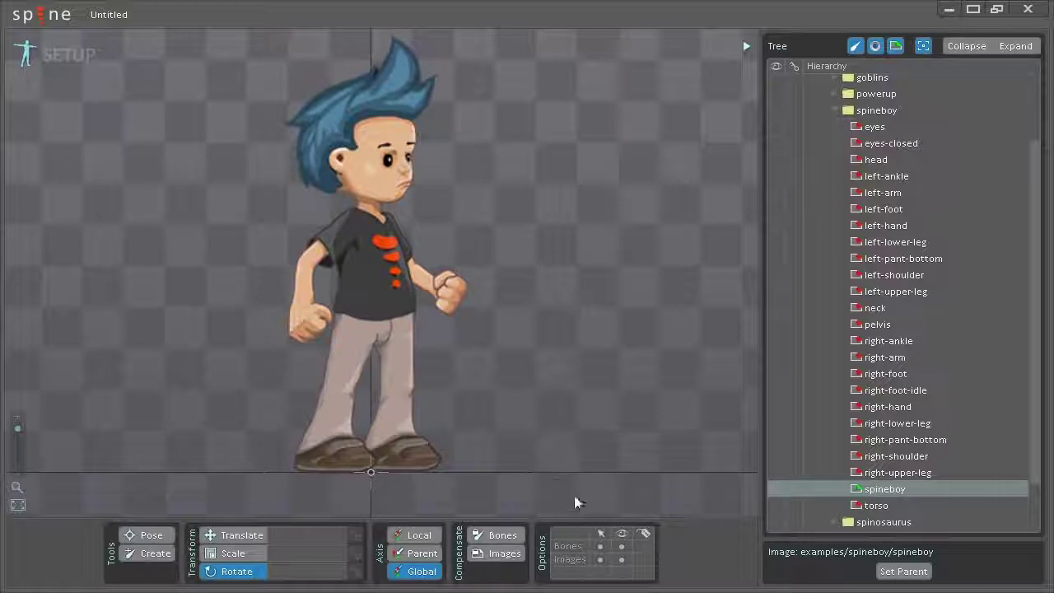
Untick the Images select option in the viewport Options and collapse the Images folder
{"action": "left_click", "coordinate": [600, 562]}
{"action": "left_click", "coordinate": [600, 561]}
{"action": "scroll", "coordinate": [865, 288], "scroll_direction": "up", "scroll_amount": 1}
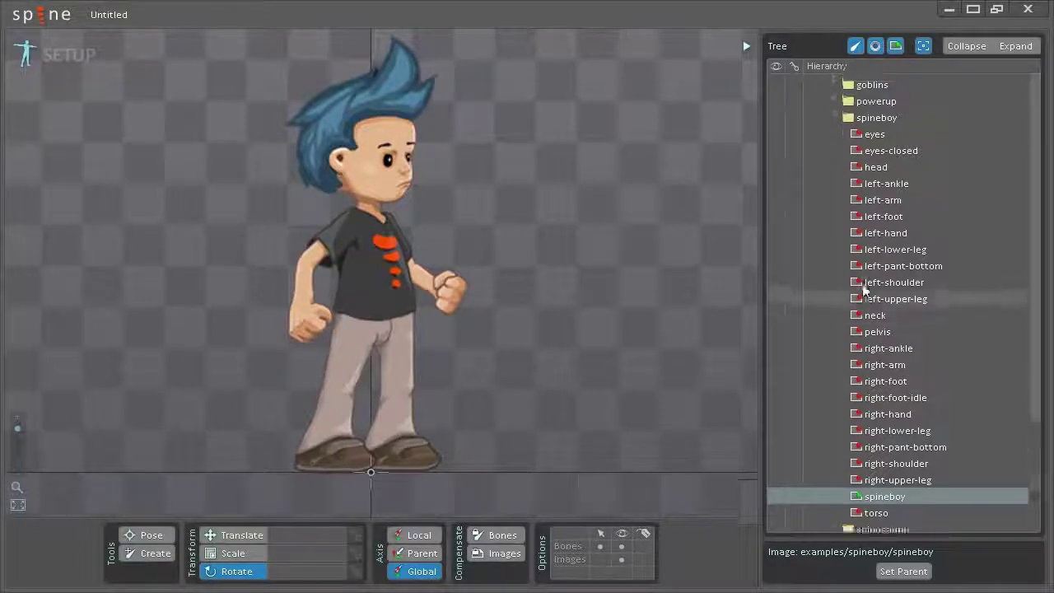
{"action": "scroll", "coordinate": [864, 288], "scroll_direction": "up", "scroll_amount": 5}
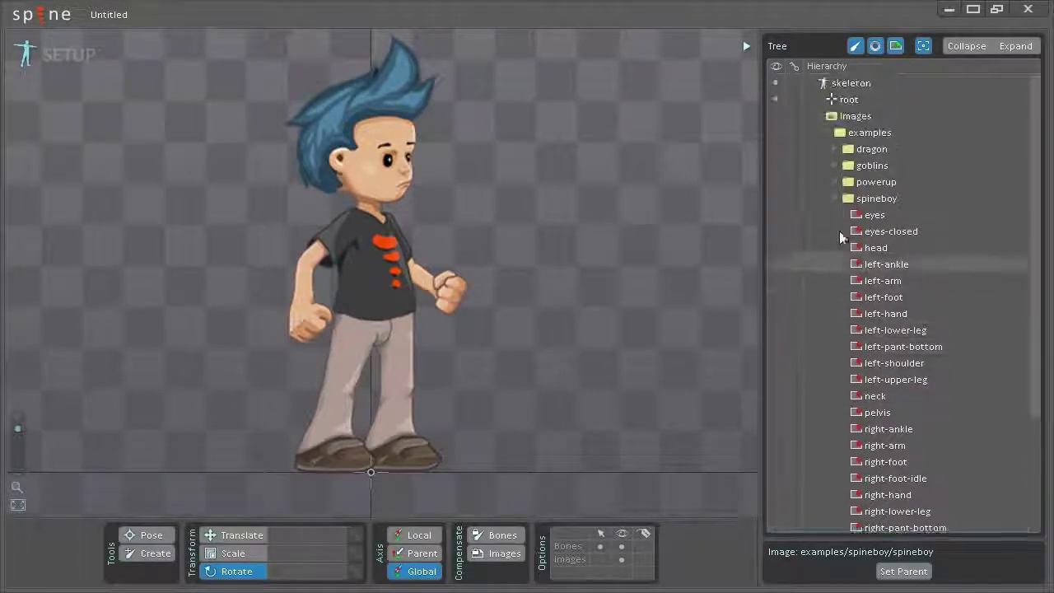
{"action": "left_click", "coordinate": [817, 118]}
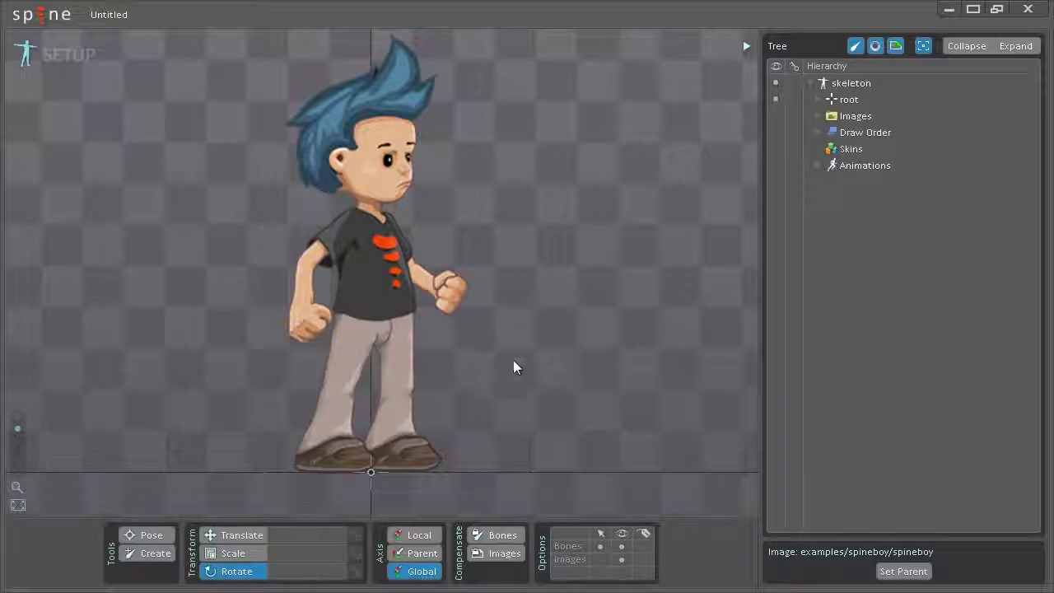
Under root, create a hip bone at the pelvis, then thigh and shin bones down the leg
{"action": "left_click", "coordinate": [371, 473]}
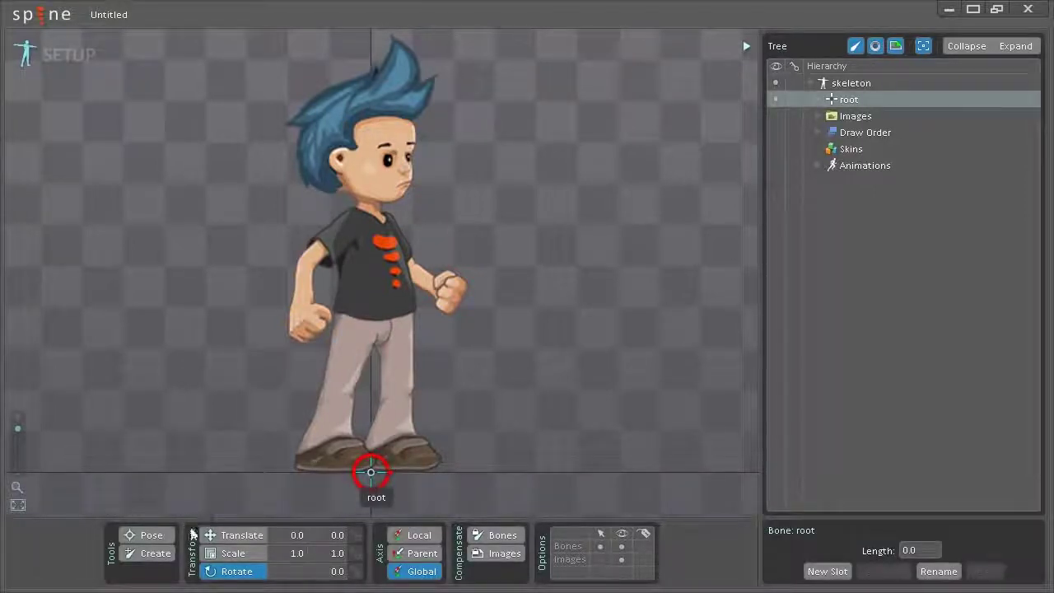
{"action": "left_click", "coordinate": [154, 556]}
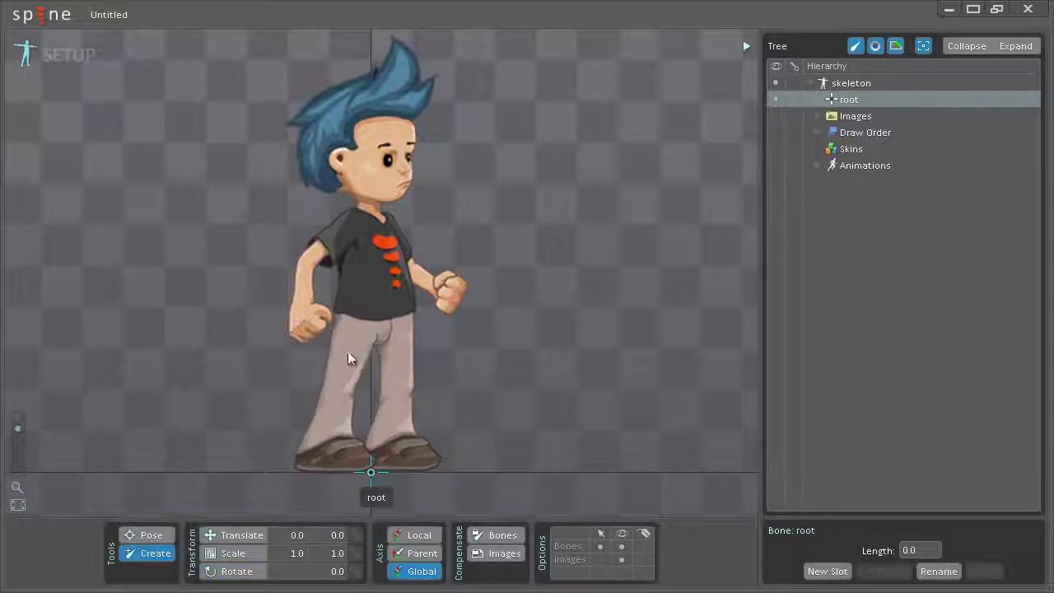
{"action": "left_click", "coordinate": [375, 307]}
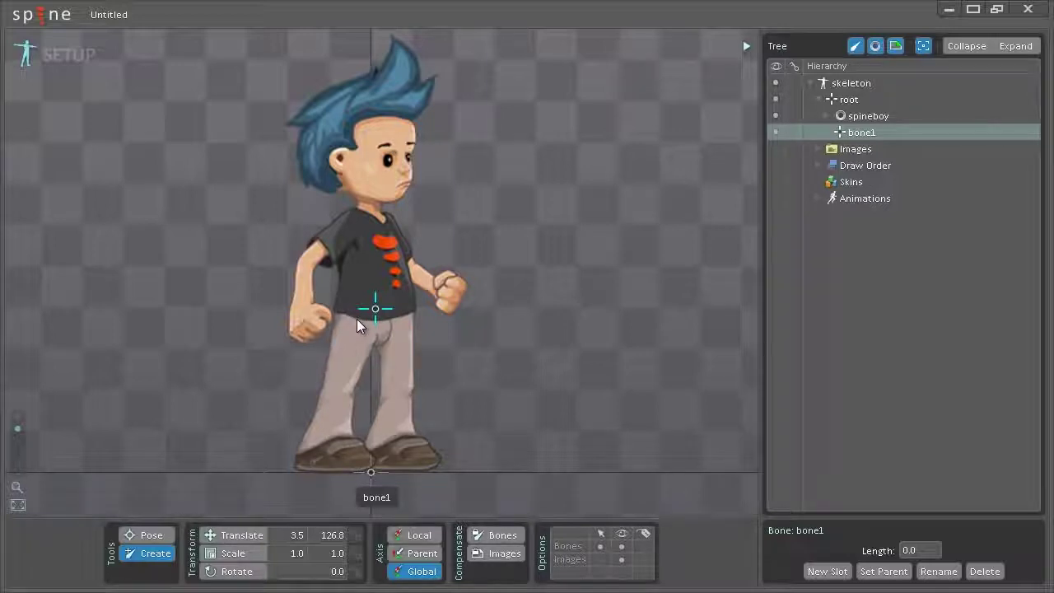
{"action": "left_click_drag", "start_coordinate": [356, 318], "coordinate": [343, 389]}
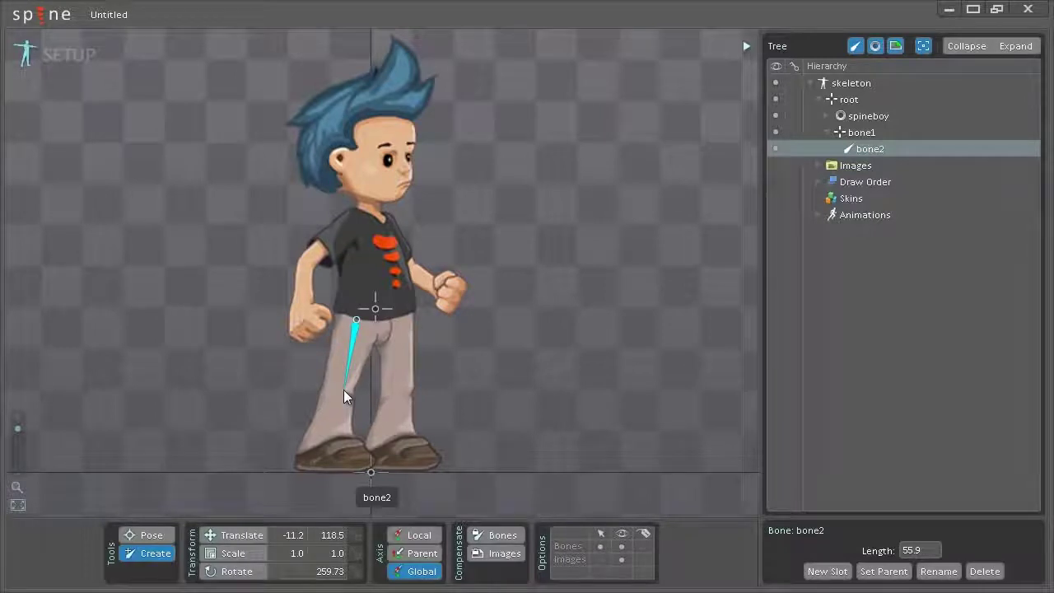
{"action": "left_click_drag", "start_coordinate": [343, 389], "coordinate": [371, 472]}
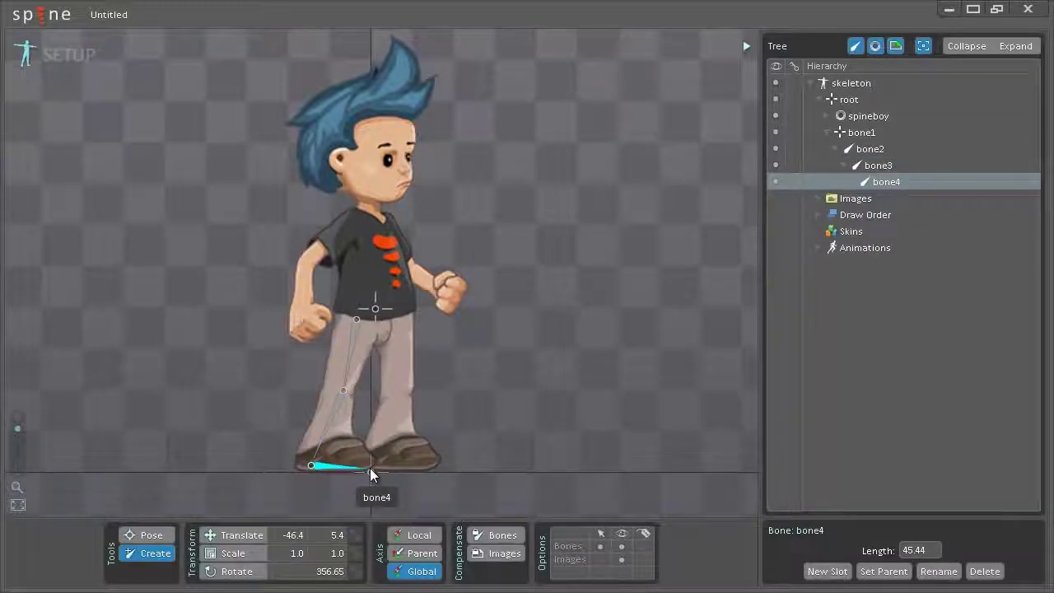
{"action": "left_click", "coordinate": [866, 135]}
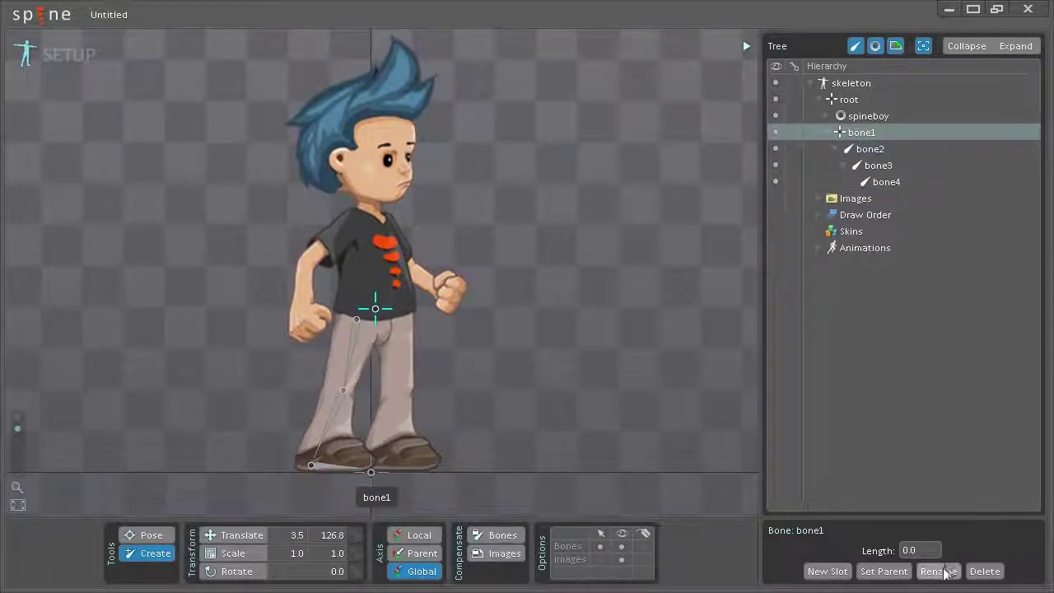
Rename bone1 to 'hip' and bone2 to 'R_upper_leg'
{"action": "double_click", "coordinate": [867, 135]}
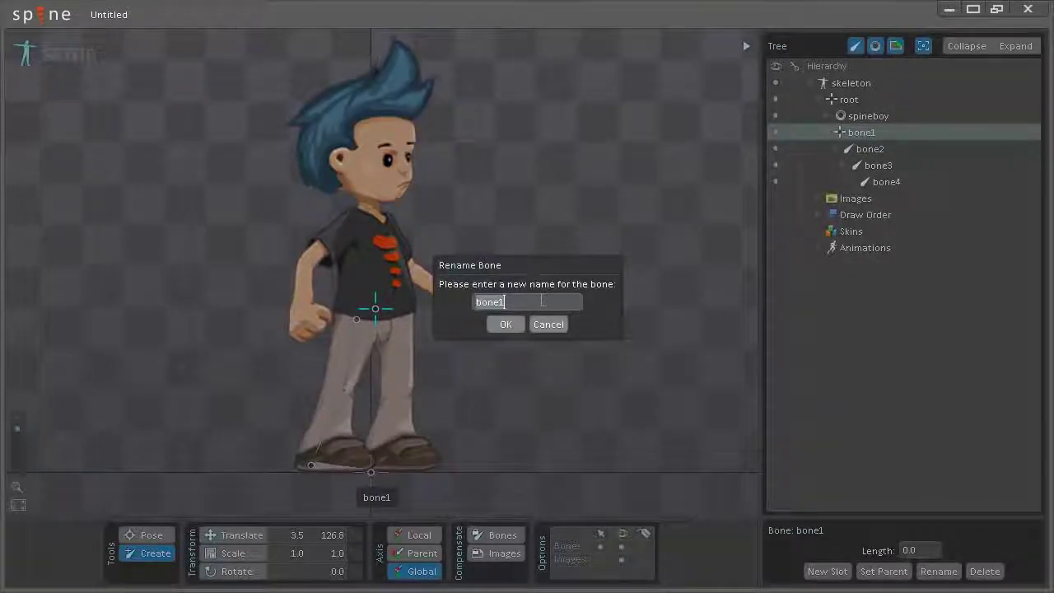
{"action": "type", "text": "hip"}
{"action": "key", "text": "Return"}
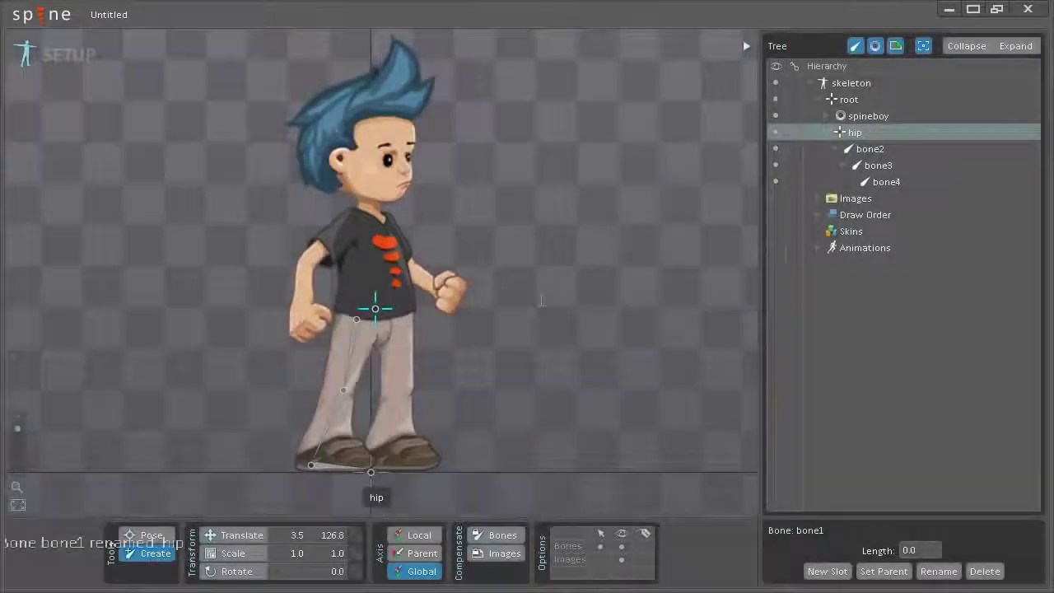
{"action": "double_click", "coordinate": [885, 146]}
{"action": "type", "text": "E"}
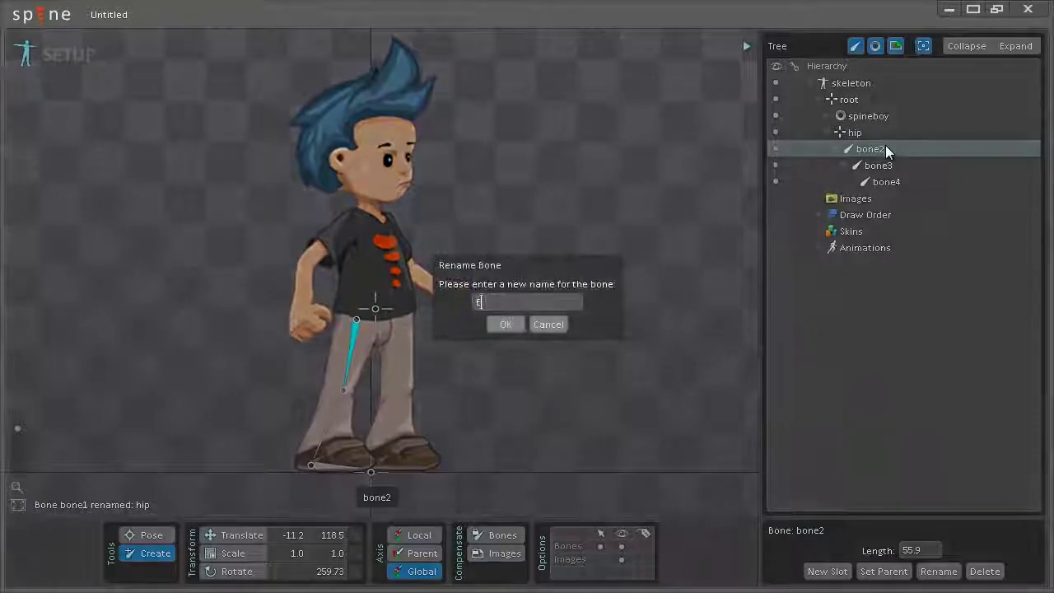
{"action": "key", "text": "BackSpace"}
{"action": "type", "text": "R"}
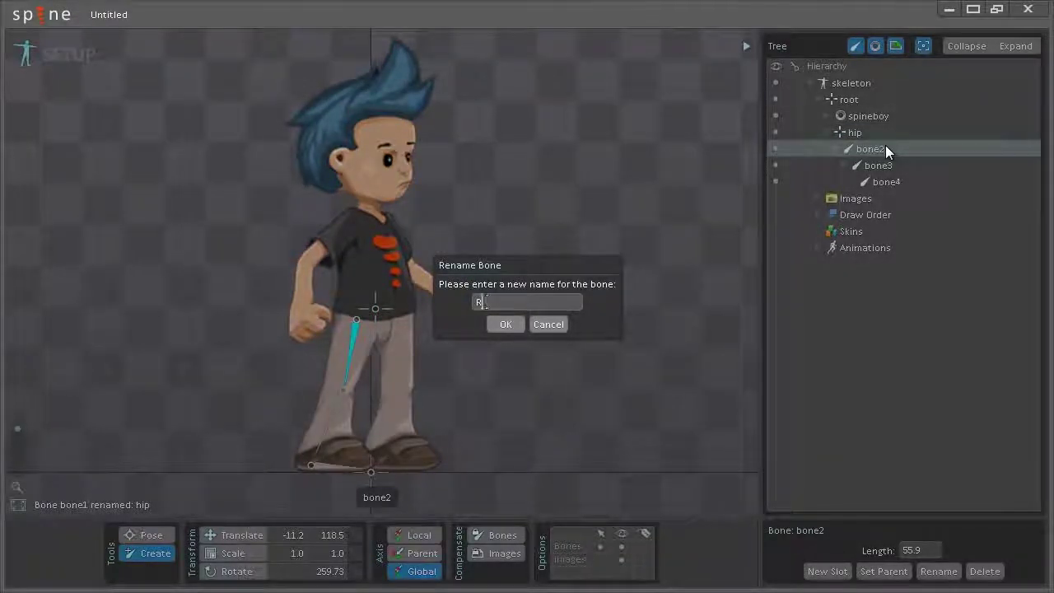
{"action": "type", "text": "_upper_"}
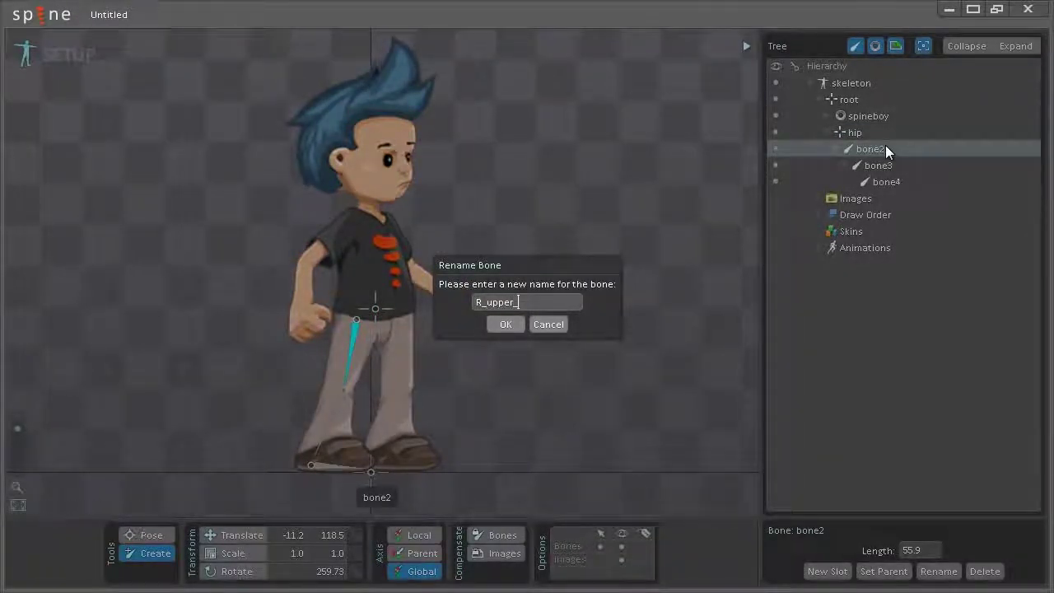
{"action": "type", "text": "leg"}
{"action": "key", "text": "Return"}
Rename bone3 to 'R_lower_leg' and bone4 to 'R_foot'
{"action": "double_click", "coordinate": [890, 166]}
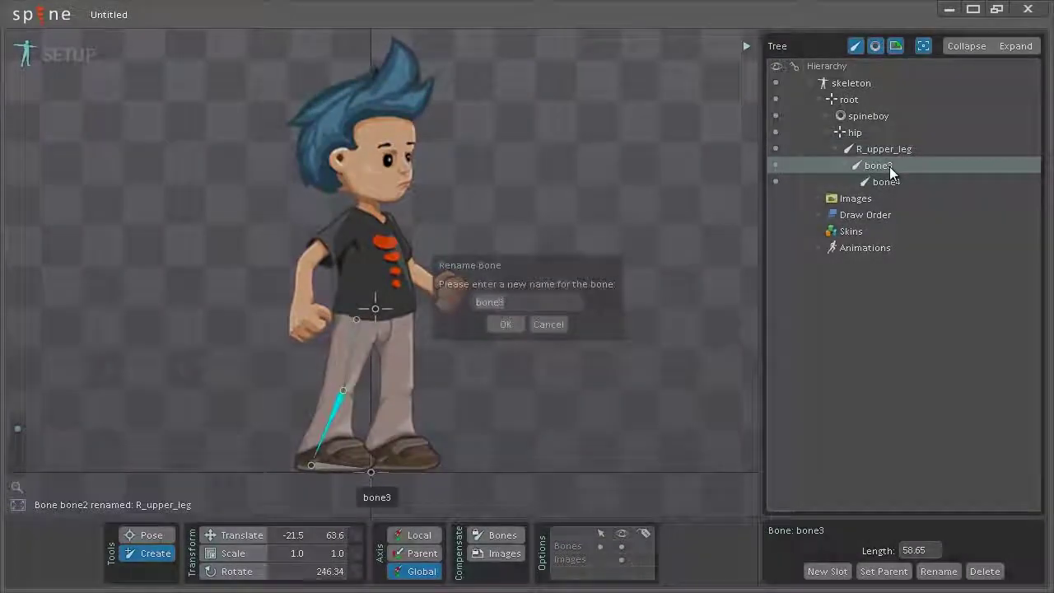
{"action": "type", "text": "R_lower_leg"}
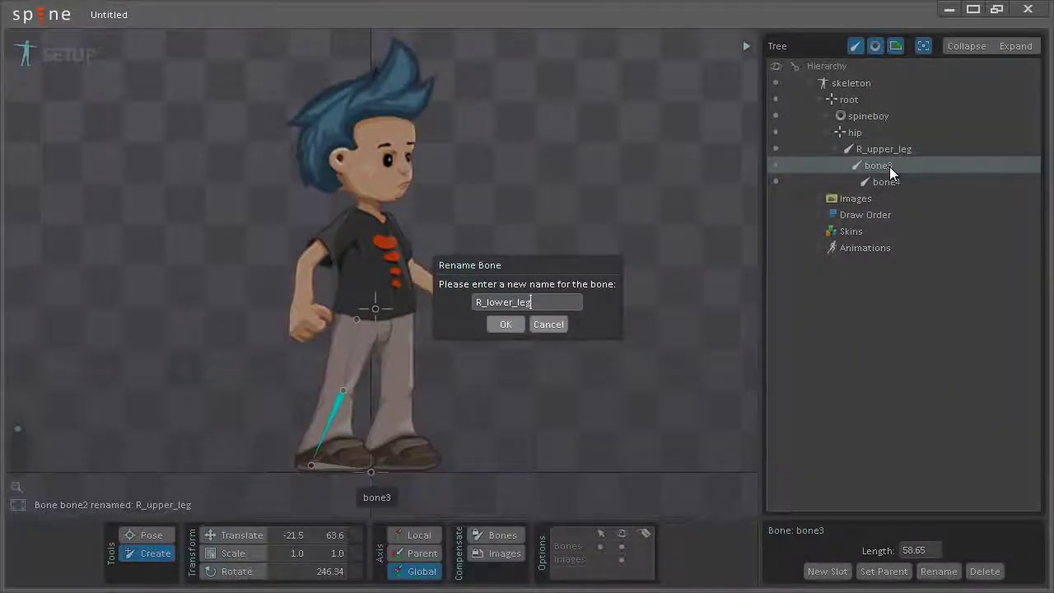
{"action": "key", "text": "Return"}
{"action": "double_click", "coordinate": [890, 181]}
{"action": "type", "text": "R"}
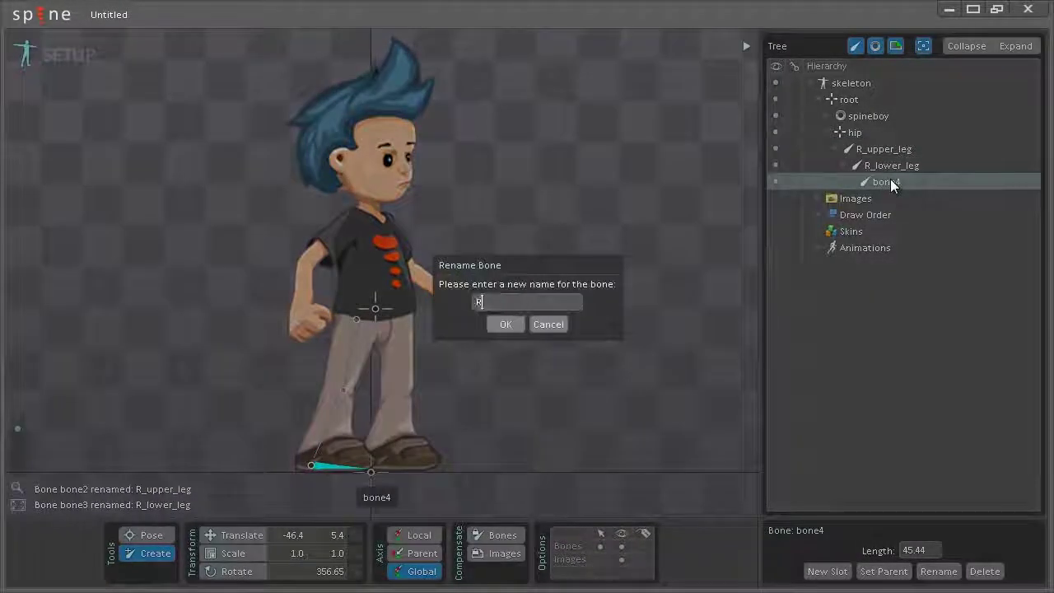
{"action": "type", "text": "_foot"}
{"action": "key", "text": "Return"}
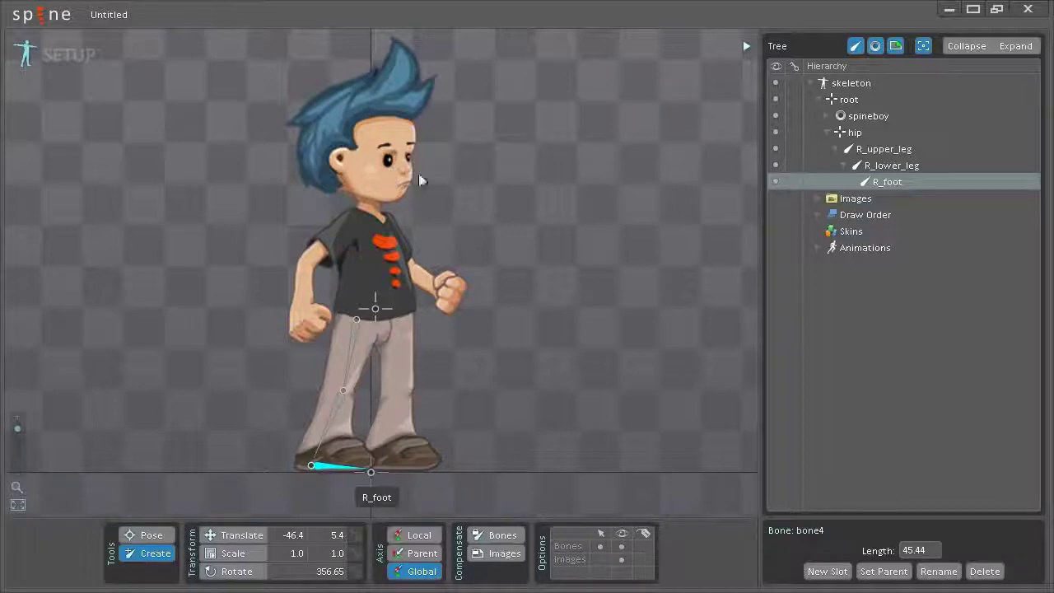
{"action": "left_click", "coordinate": [870, 118]}
Give the spineboy slot a translucent light-blue tint, A9B3FF7E, with alpha about 126
{"action": "mouse_move", "coordinate": [870, 117]}
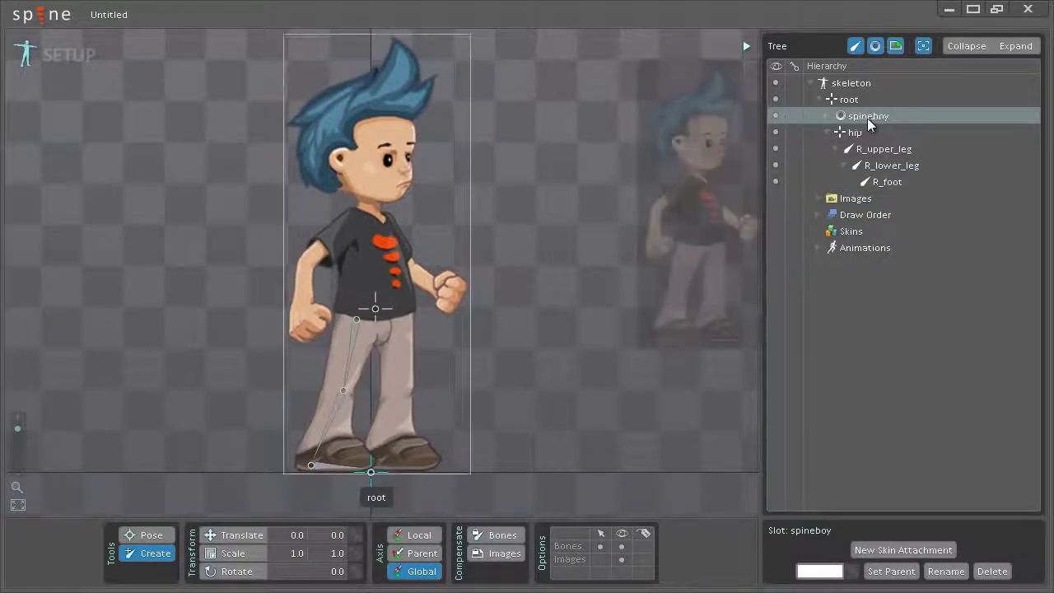
{"action": "left_click", "coordinate": [825, 115]}
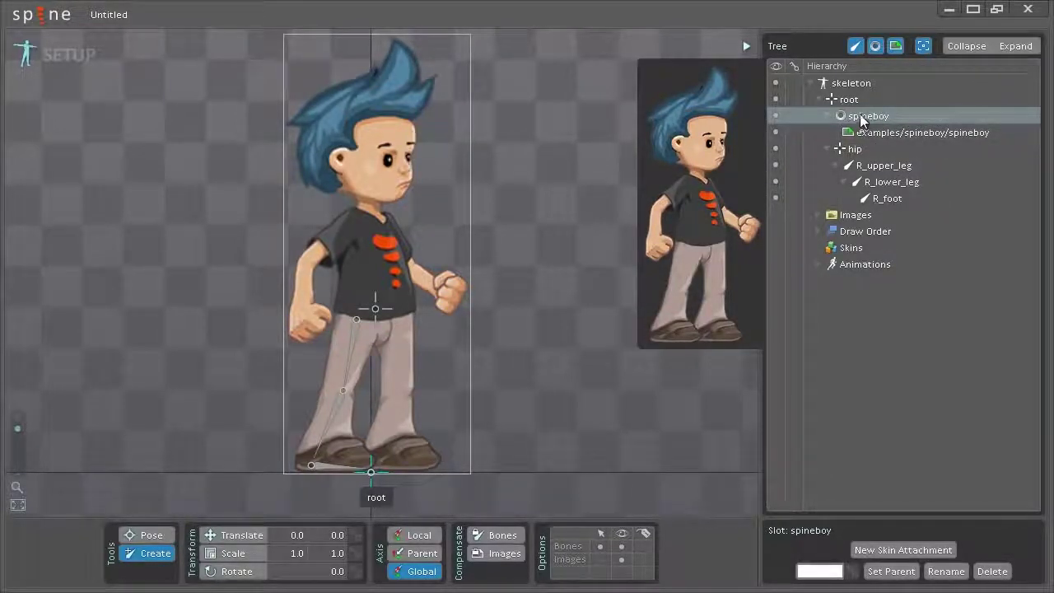
{"action": "left_click", "coordinate": [823, 573]}
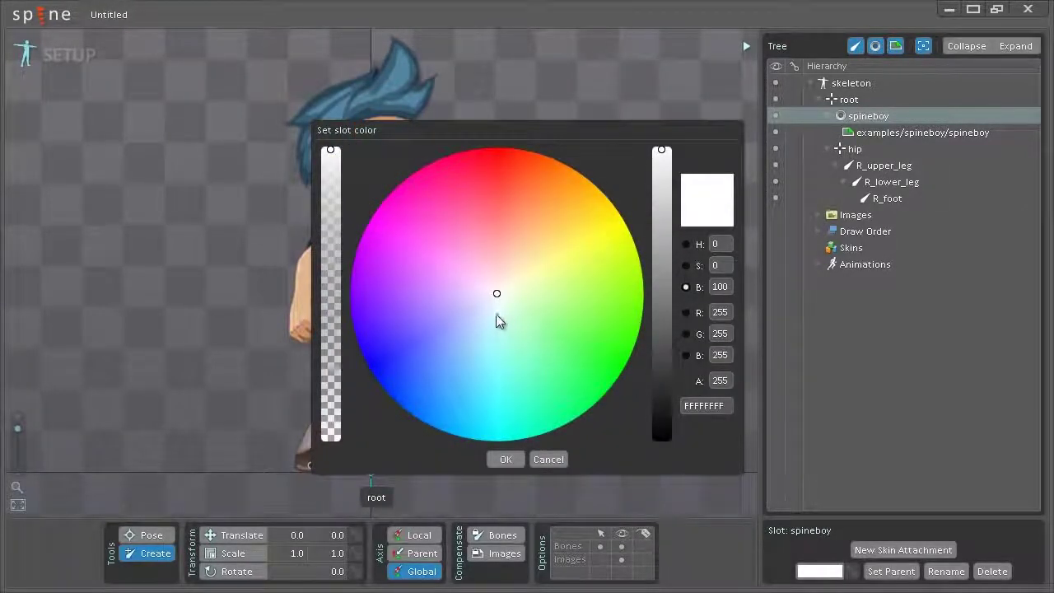
{"action": "left_click_drag", "start_coordinate": [330, 150], "coordinate": [331, 300]}
{"action": "left_click_drag", "start_coordinate": [498, 297], "coordinate": [454, 326]}
{"action": "left_click", "coordinate": [499, 457]}
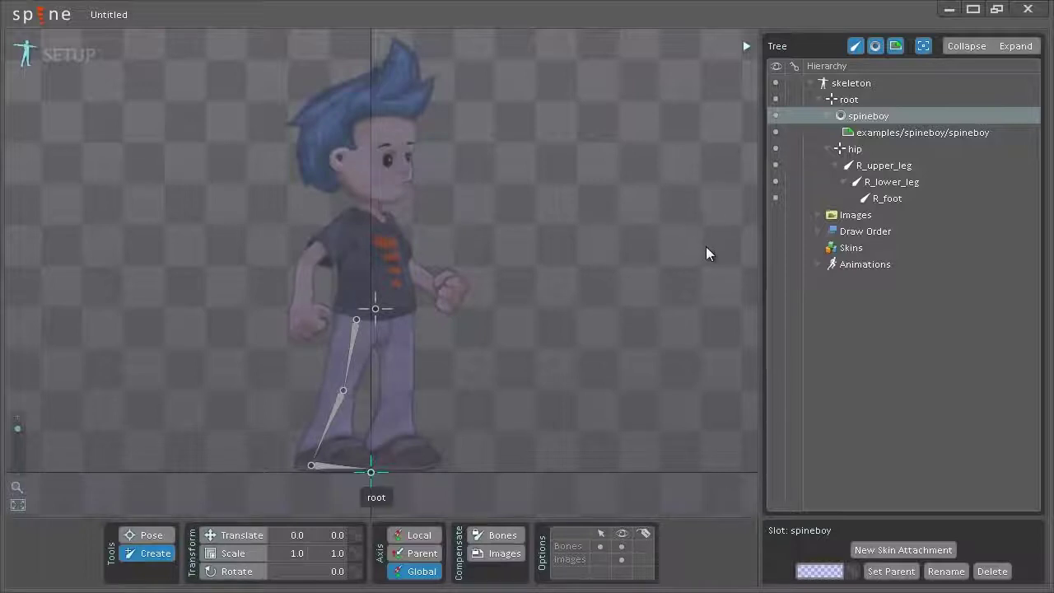
Parent the right-upper-leg image to the thigh bone, creating the slot R_upper_leg
{"action": "left_click", "coordinate": [826, 116]}
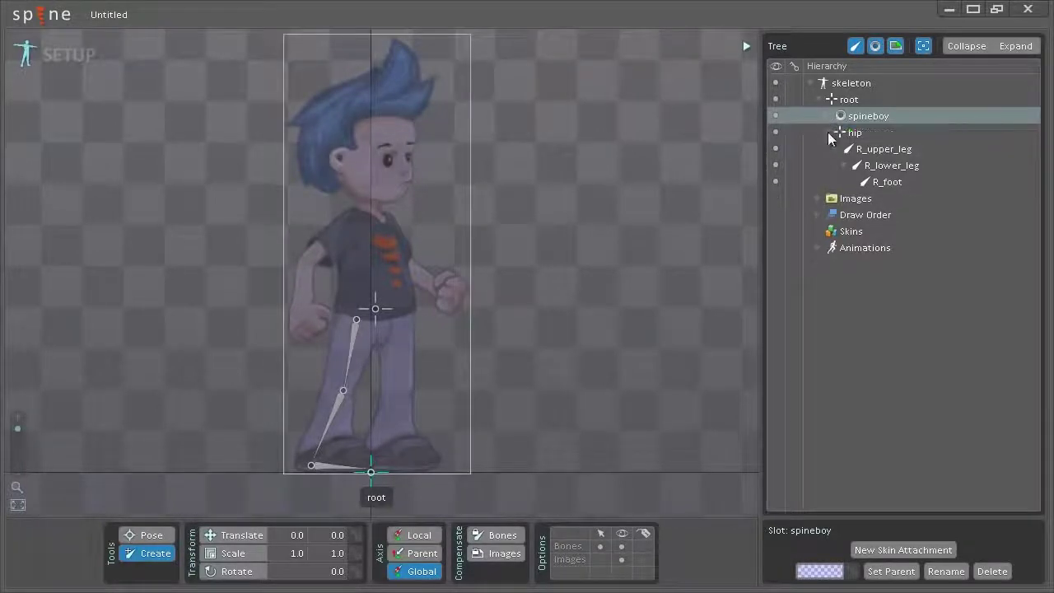
{"action": "left_click", "coordinate": [828, 133]}
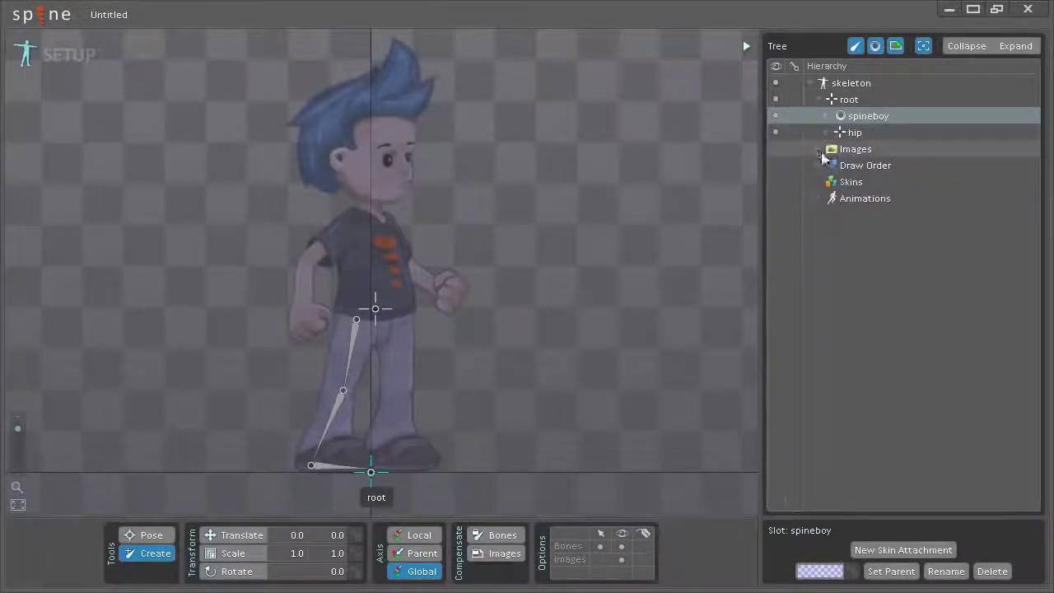
{"action": "left_click", "coordinate": [820, 149]}
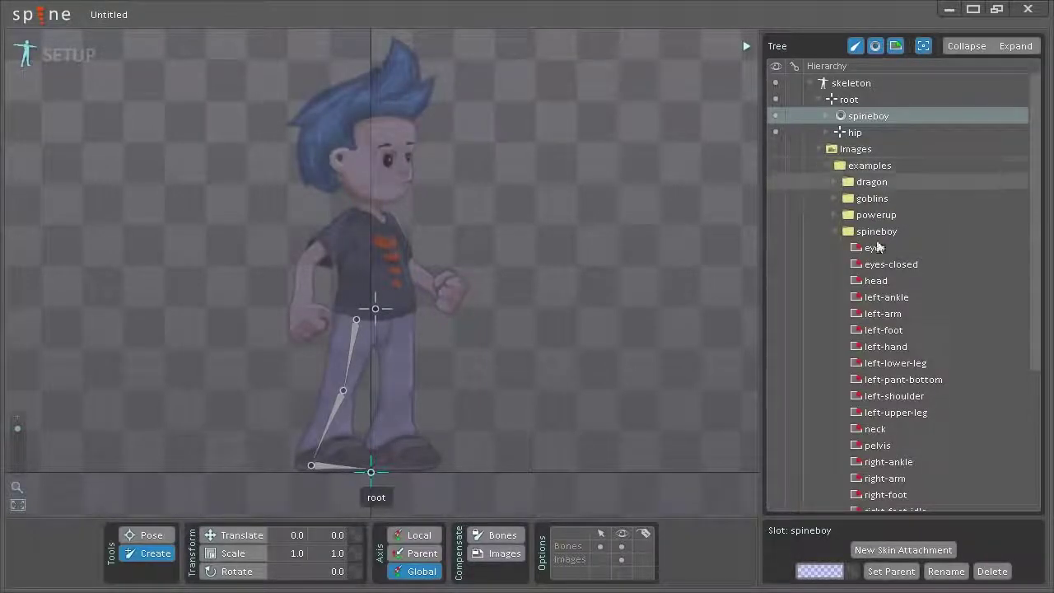
{"action": "scroll", "coordinate": [889, 257], "scroll_direction": "down", "scroll_amount": 4}
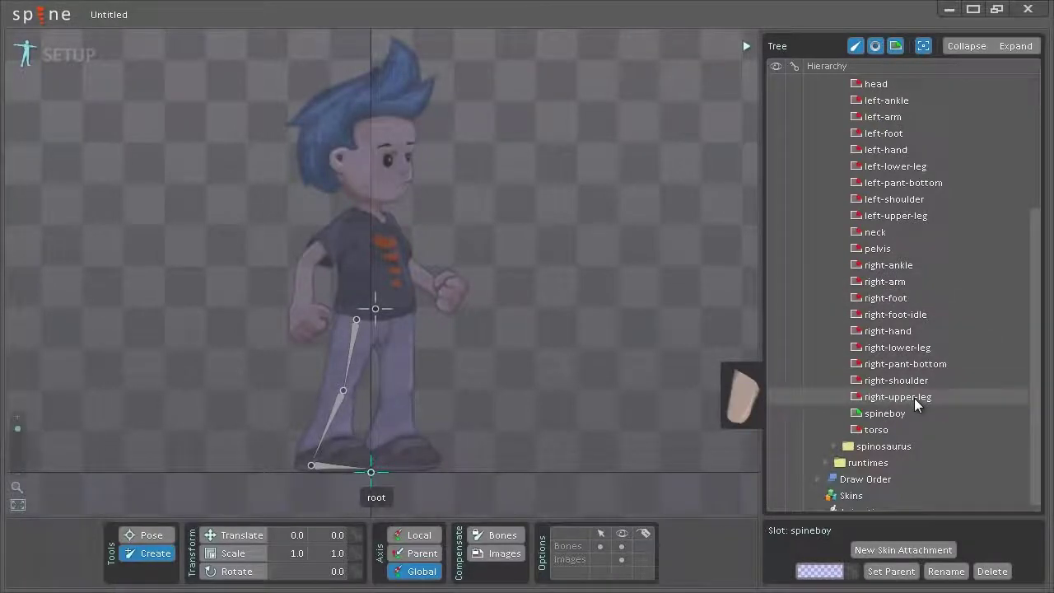
{"action": "left_click", "coordinate": [914, 398]}
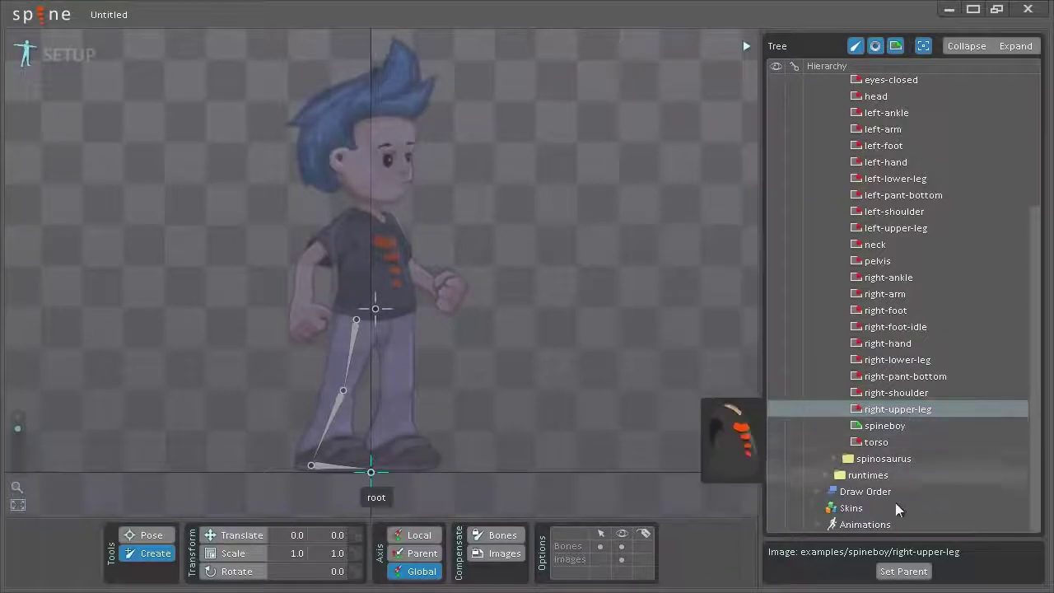
{"action": "left_click", "coordinate": [899, 571]}
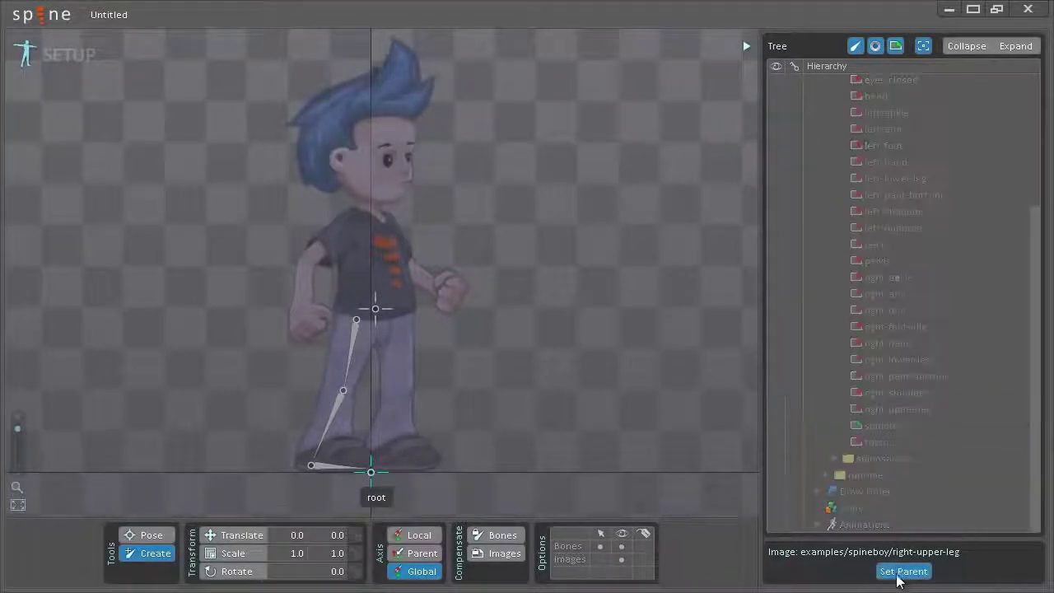
{"action": "left_click", "coordinate": [352, 336]}
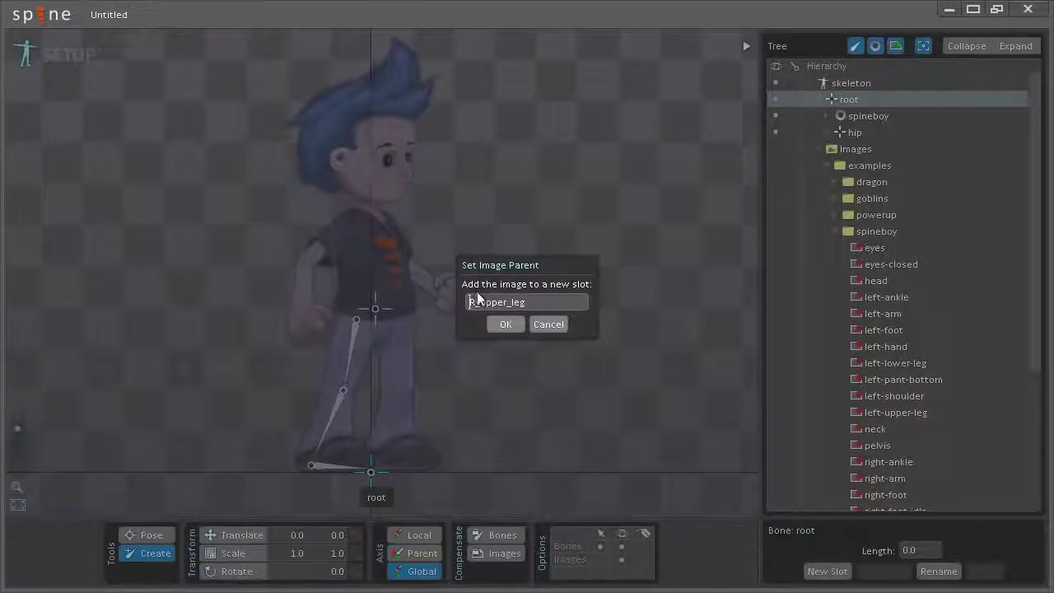
{"action": "left_click", "coordinate": [507, 326]}
Parent the right-lower-leg image to the R_lower_leg bone in a new R_lower_leg slot
{"action": "scroll", "coordinate": [875, 267], "scroll_direction": "down", "scroll_amount": 5}
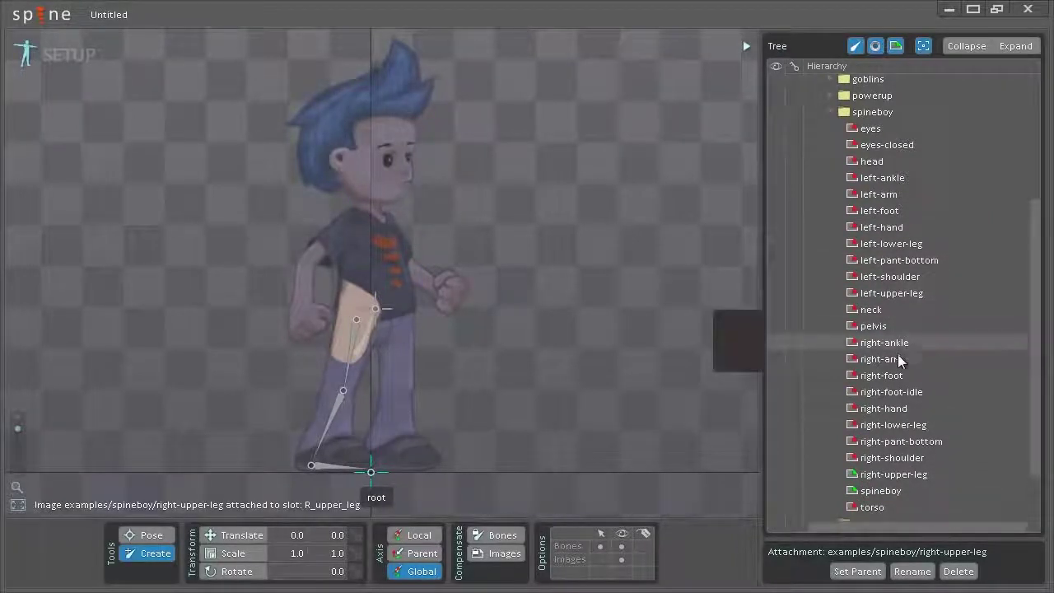
{"action": "left_click", "coordinate": [899, 426]}
{"action": "key", "text": "p"}
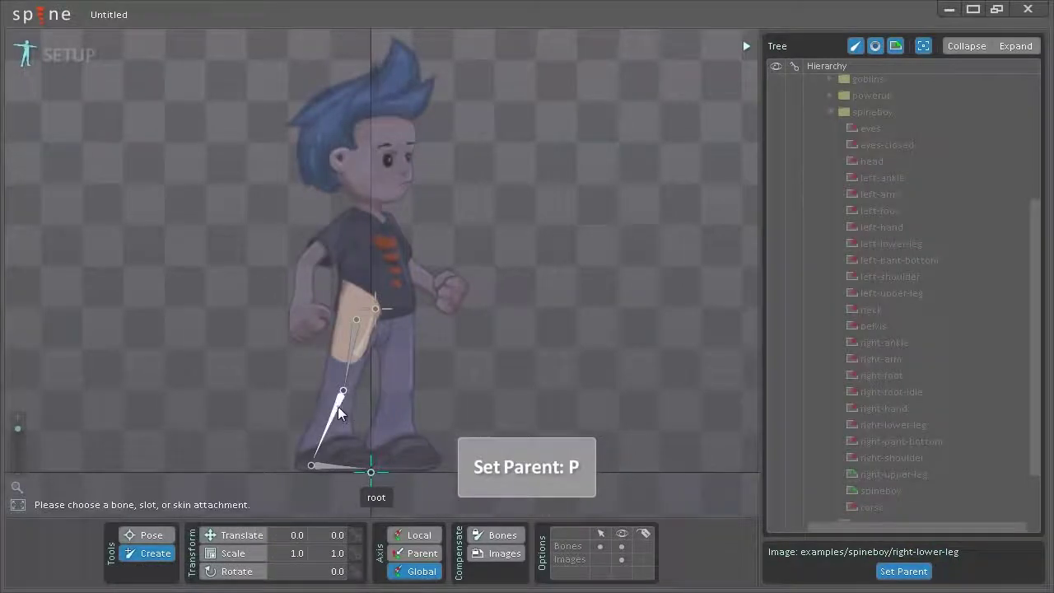
{"action": "left_click", "coordinate": [336, 405]}
{"action": "left_click", "coordinate": [502, 325]}
Attach the right-foot image to the R_foot bone in a new R_foot slot
{"action": "scroll", "coordinate": [914, 317], "scroll_direction": "down", "scroll_amount": 8}
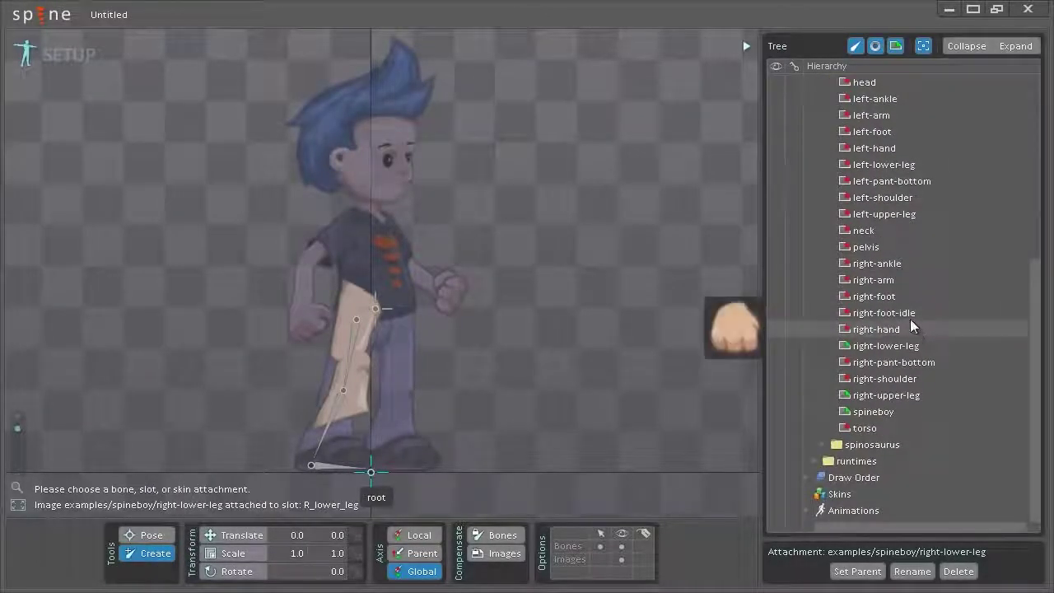
{"action": "left_click", "coordinate": [872, 298]}
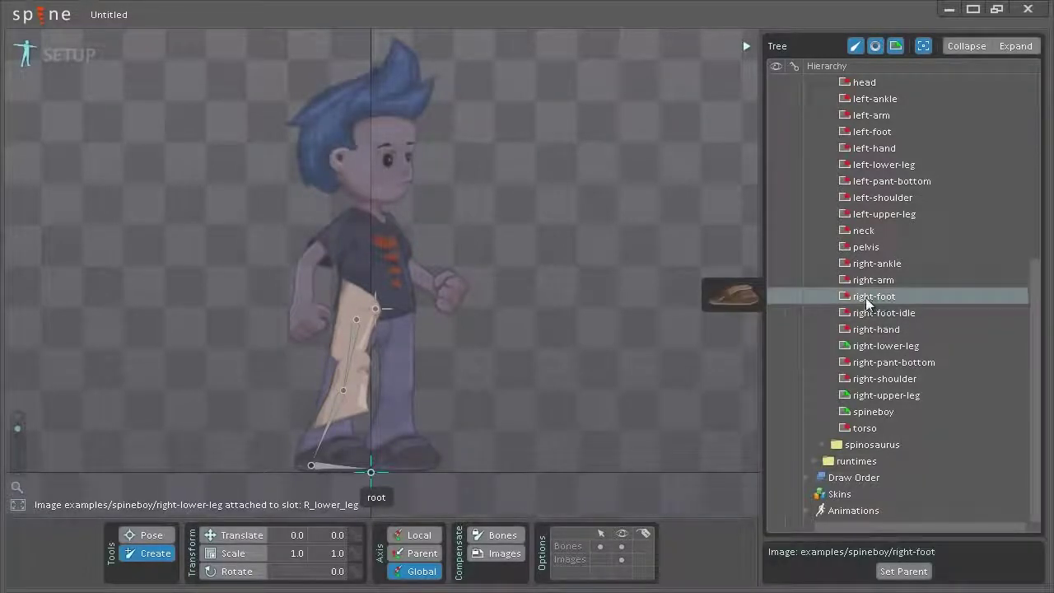
{"action": "left_click_drag", "start_coordinate": [863, 301], "coordinate": [875, 247]}
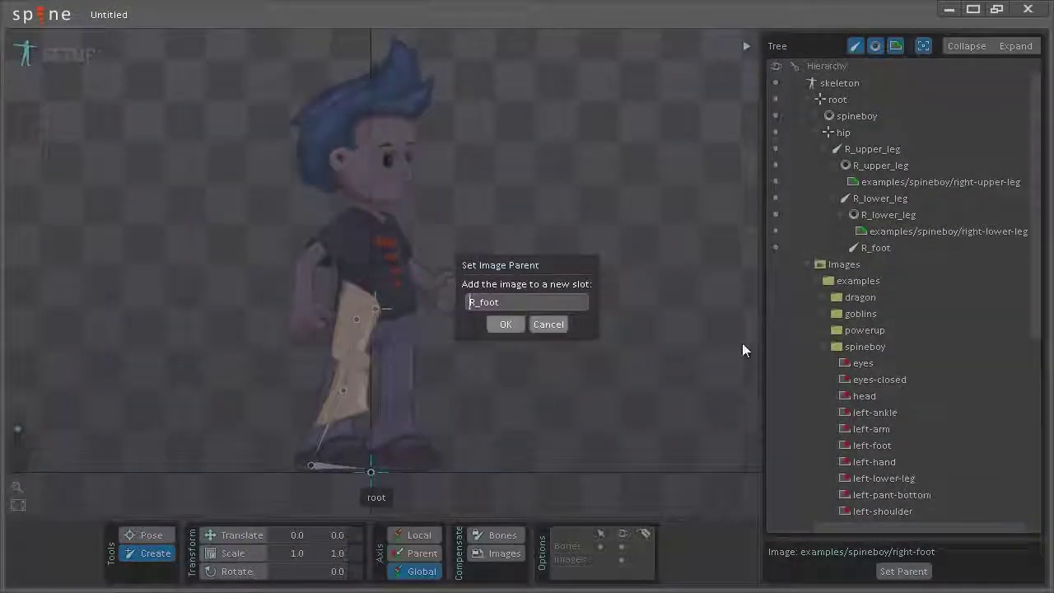
{"action": "left_click", "coordinate": [513, 326]}
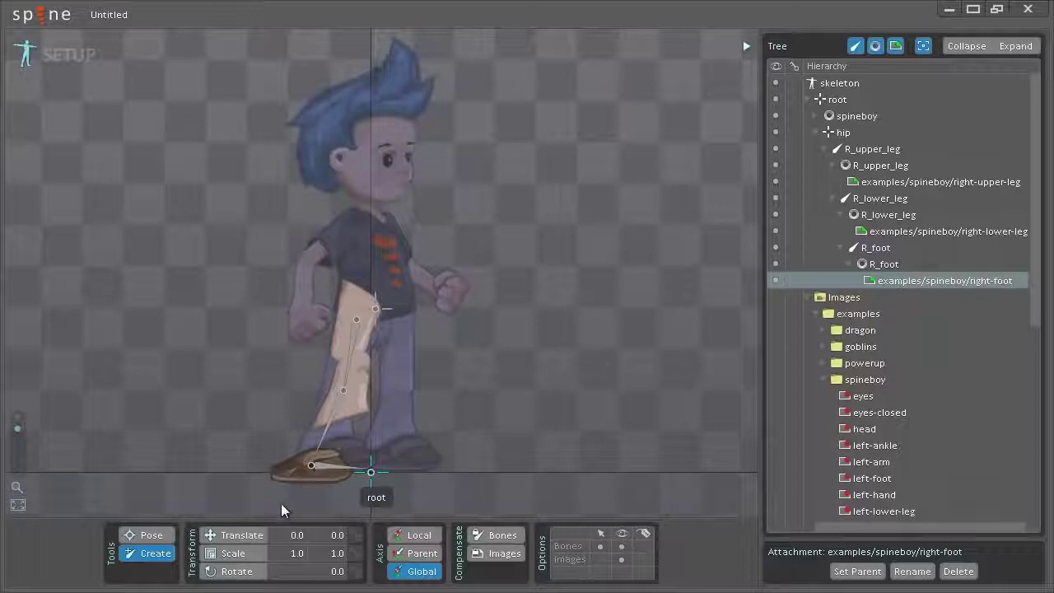
Choose the Translate tool and make bones and images selectable in the viewport
{"action": "left_click", "coordinate": [250, 537]}
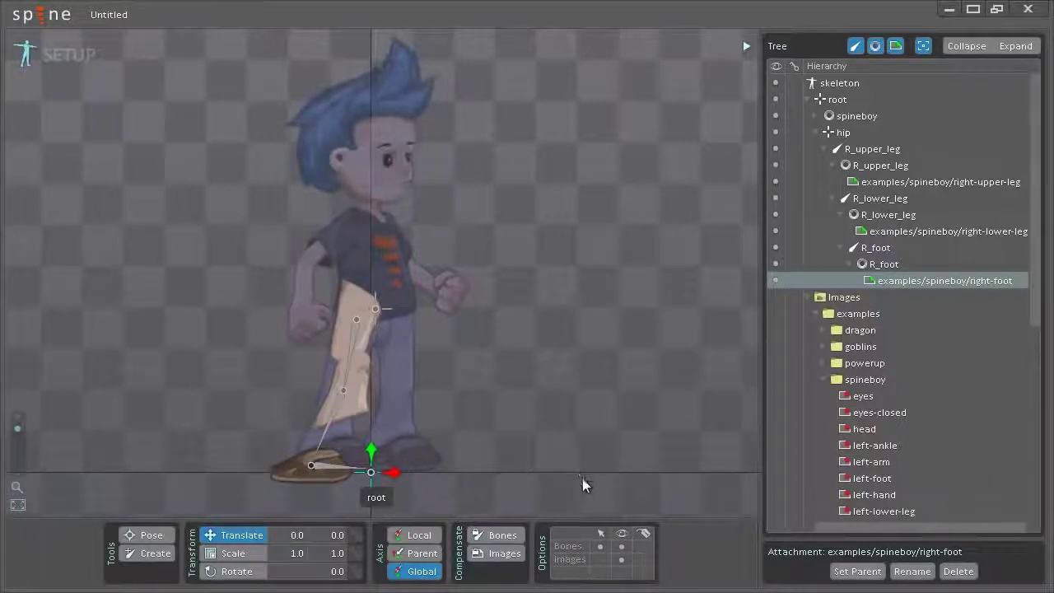
{"action": "left_click", "coordinate": [600, 545]}
{"action": "left_click", "coordinate": [600, 559]}
Move the foot, lower-leg and upper-leg images onto the leg, upper leg at -16.3, 95.5
{"action": "left_click", "coordinate": [329, 468]}
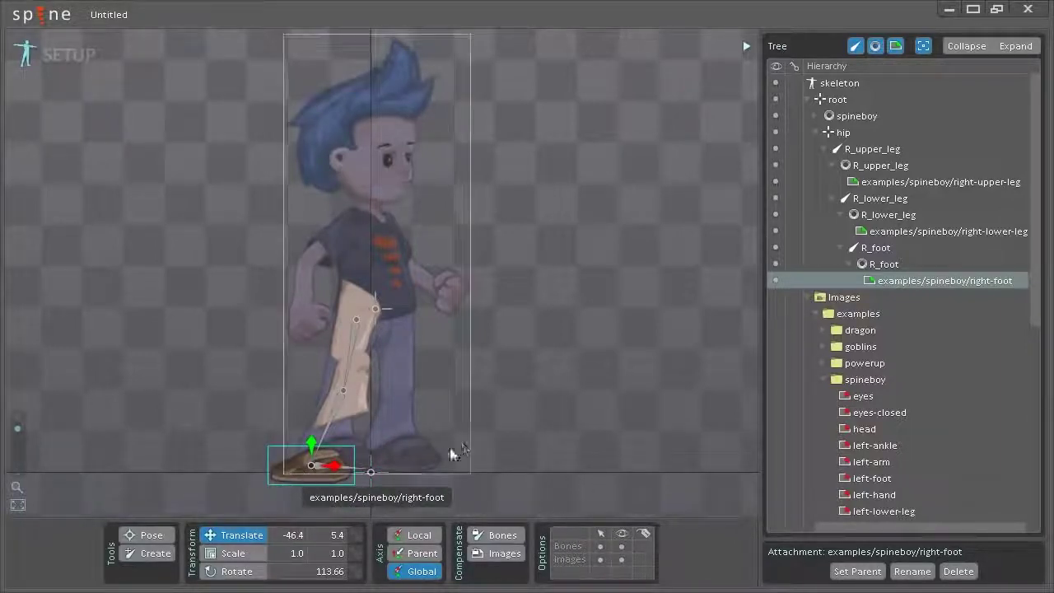
{"action": "left_click_drag", "start_coordinate": [532, 429], "coordinate": [552, 417]}
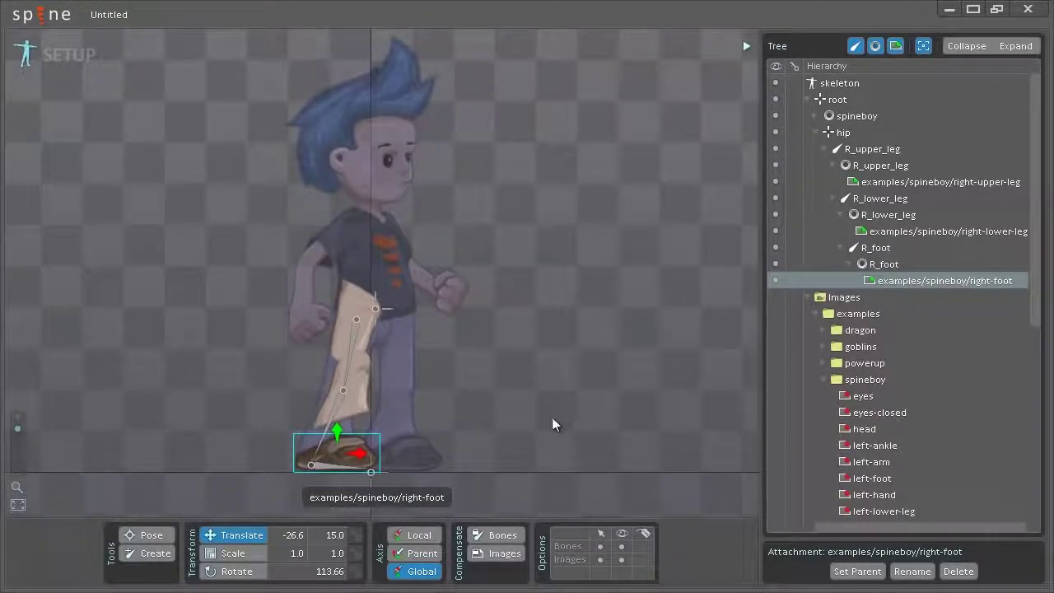
{"action": "left_click", "coordinate": [350, 372]}
{"action": "left_click_drag", "start_coordinate": [566, 350], "coordinate": [564, 356]}
{"action": "left_click", "coordinate": [353, 308]}
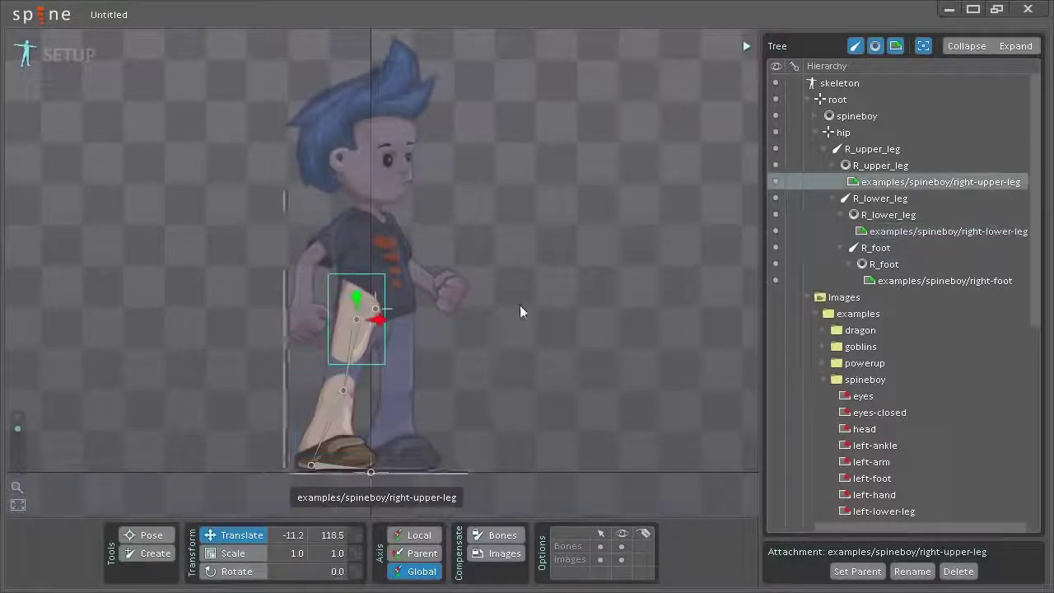
{"action": "left_click_drag", "start_coordinate": [578, 300], "coordinate": [572, 328]}
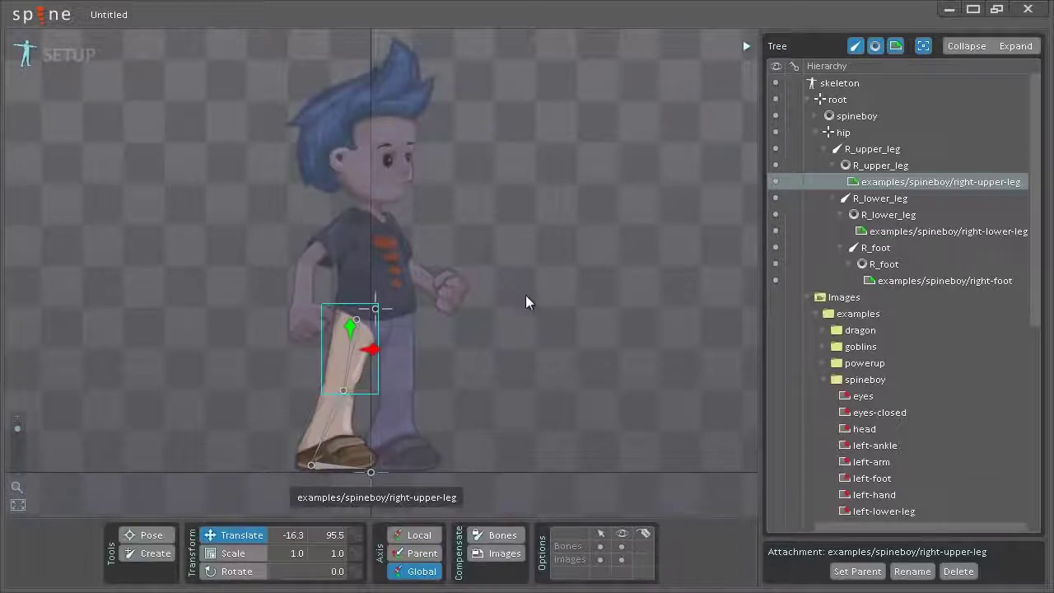
Collapse hip and Images, then move R_lower_leg below R_upper_leg in the Draw Order
{"action": "left_click", "coordinate": [813, 132]}
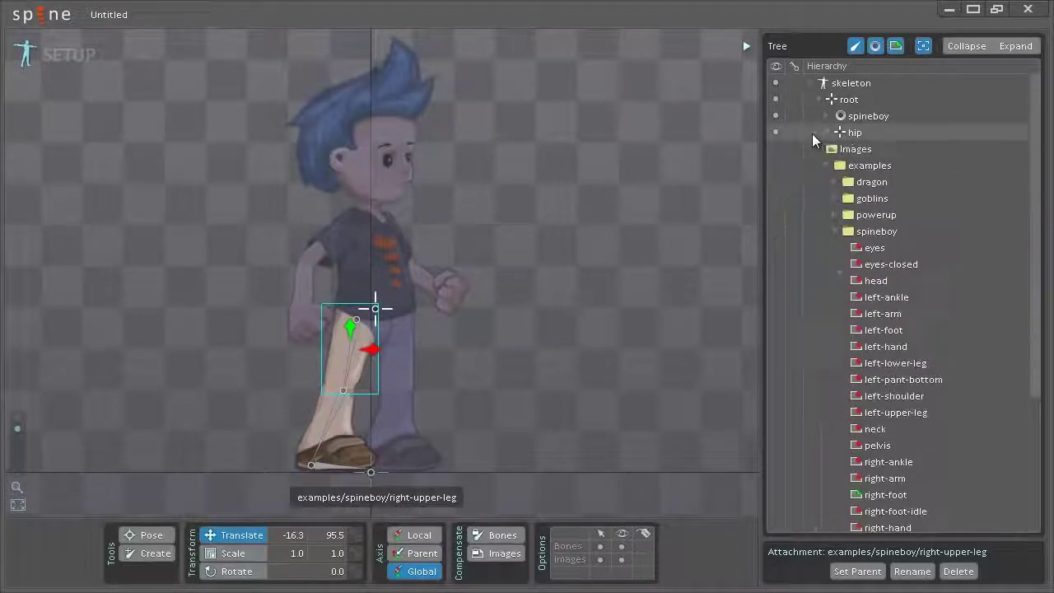
{"action": "left_click", "coordinate": [816, 148]}
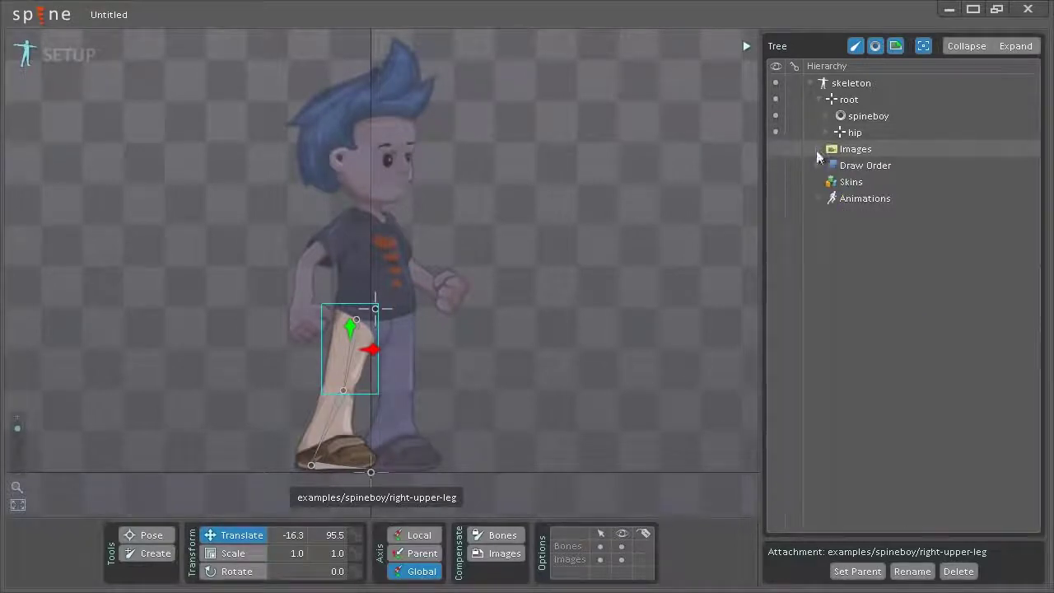
{"action": "left_click", "coordinate": [817, 165]}
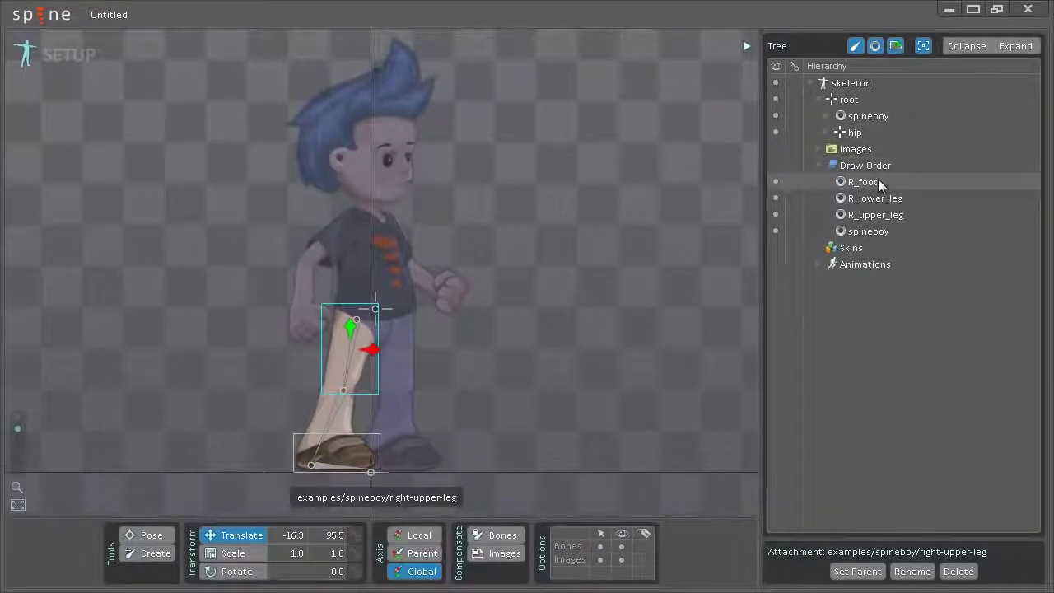
{"action": "mouse_move", "coordinate": [878, 182]}
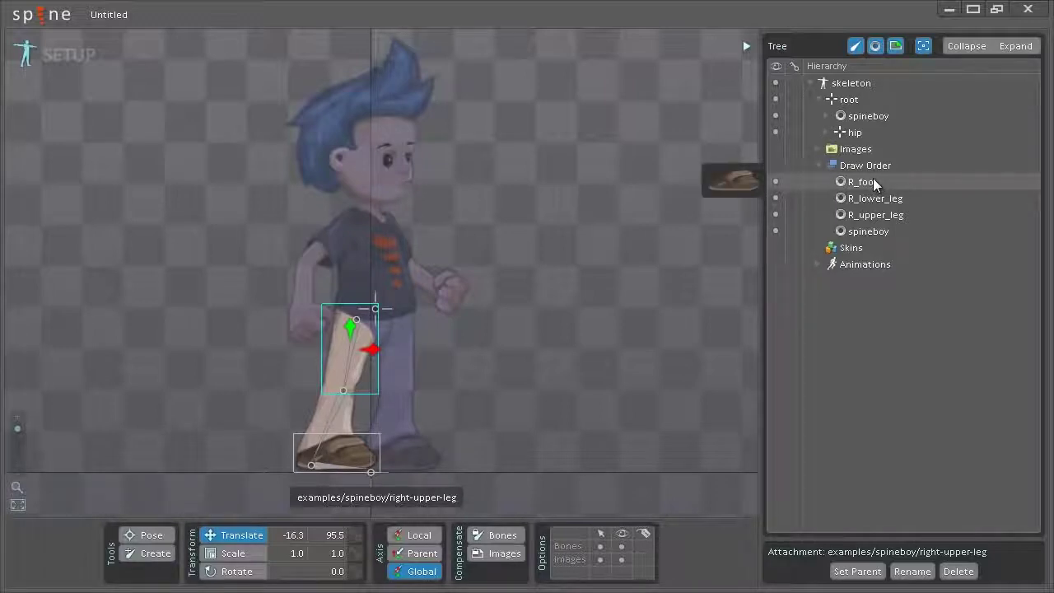
{"action": "mouse_move", "coordinate": [870, 219]}
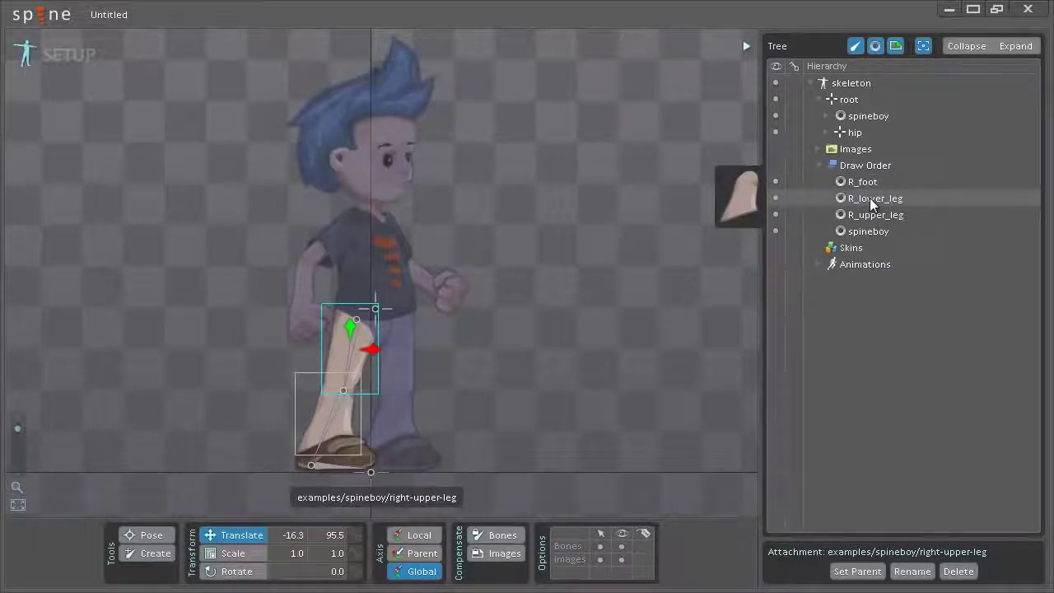
{"action": "left_click_drag", "start_coordinate": [870, 197], "coordinate": [879, 217]}
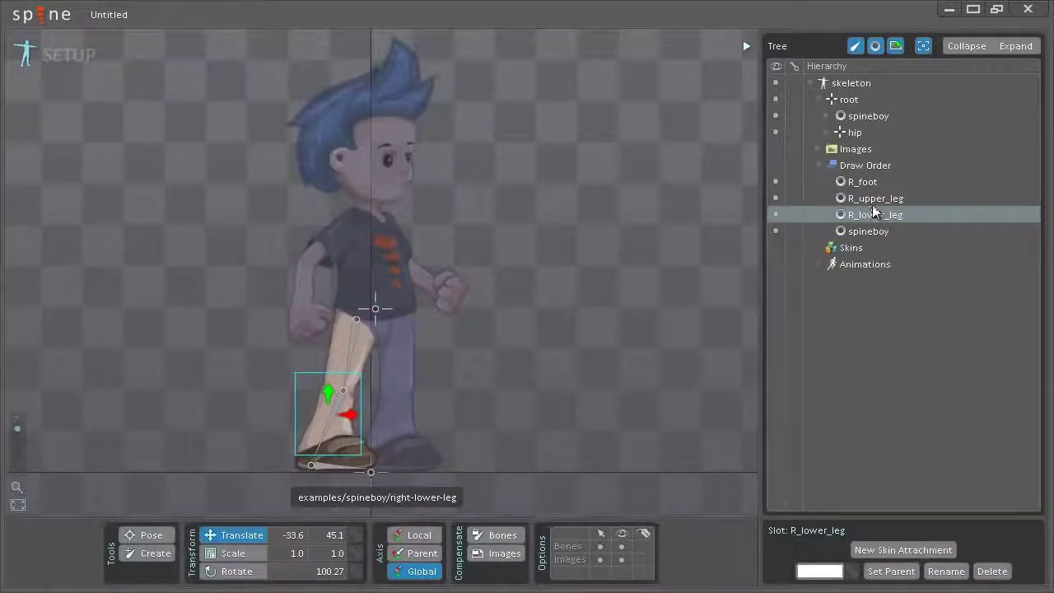
{"action": "mouse_move", "coordinate": [859, 233]}
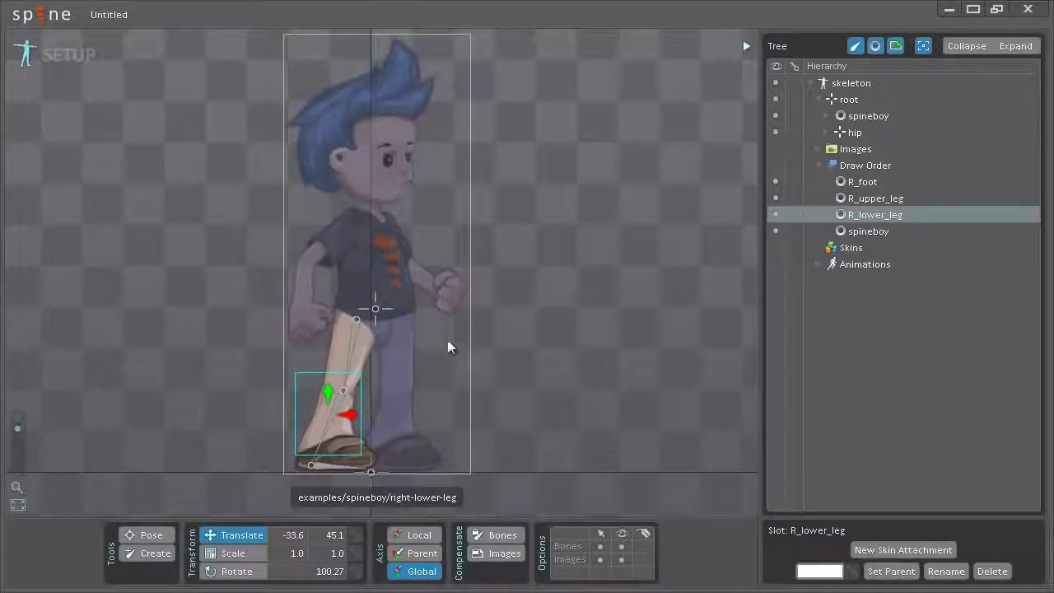
{"action": "left_click", "coordinate": [354, 346]}
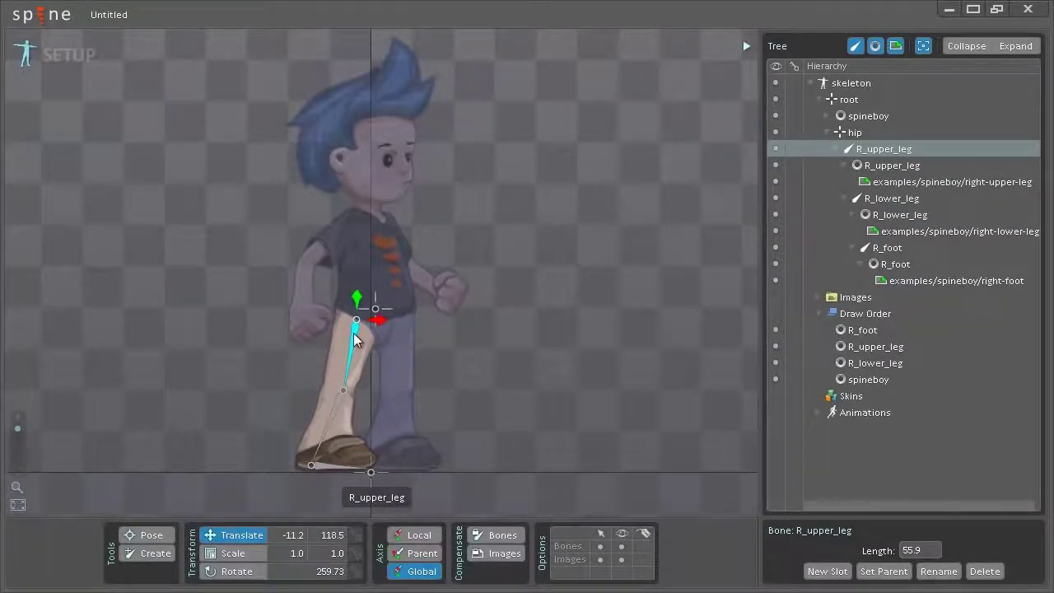
Select both leg bones and rotate them as a trial knee bend
{"action": "left_click", "coordinate": [339, 403], "text": "ctrl"}
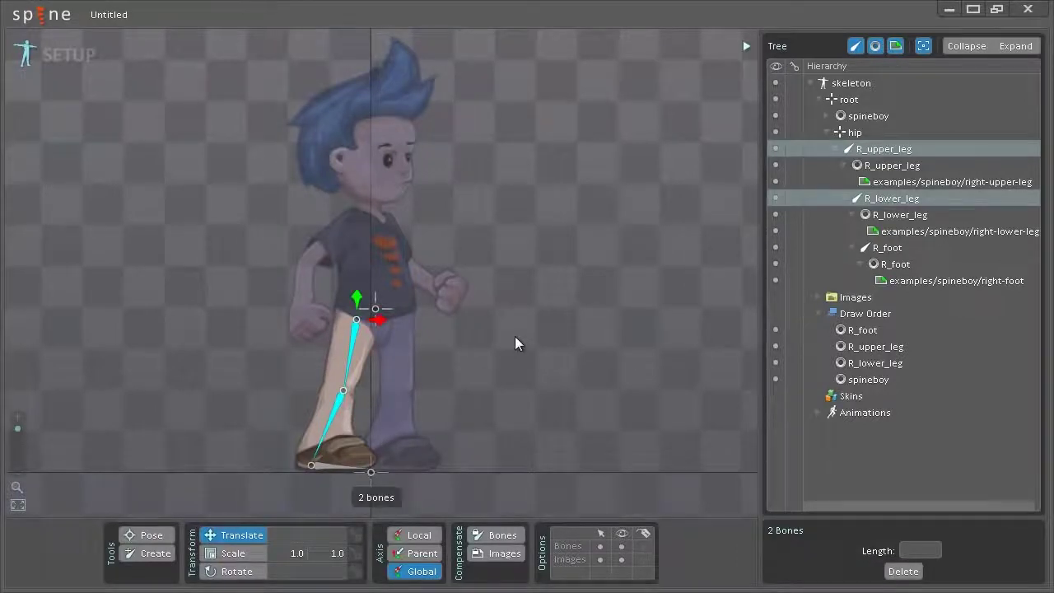
{"action": "key", "text": "c"}
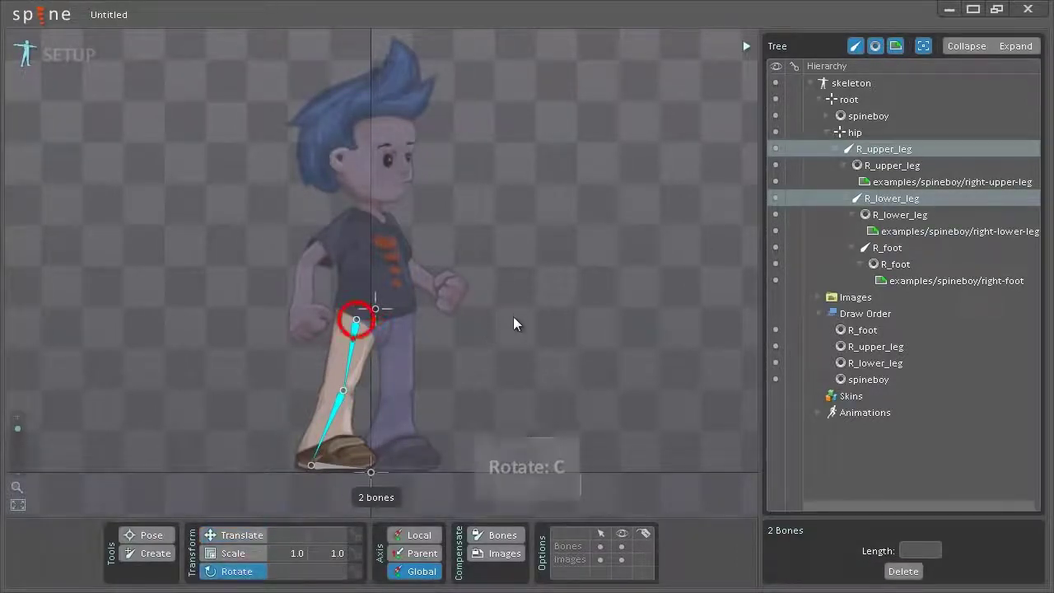
{"action": "left_click_drag", "start_coordinate": [548, 265], "coordinate": [528, 501]}
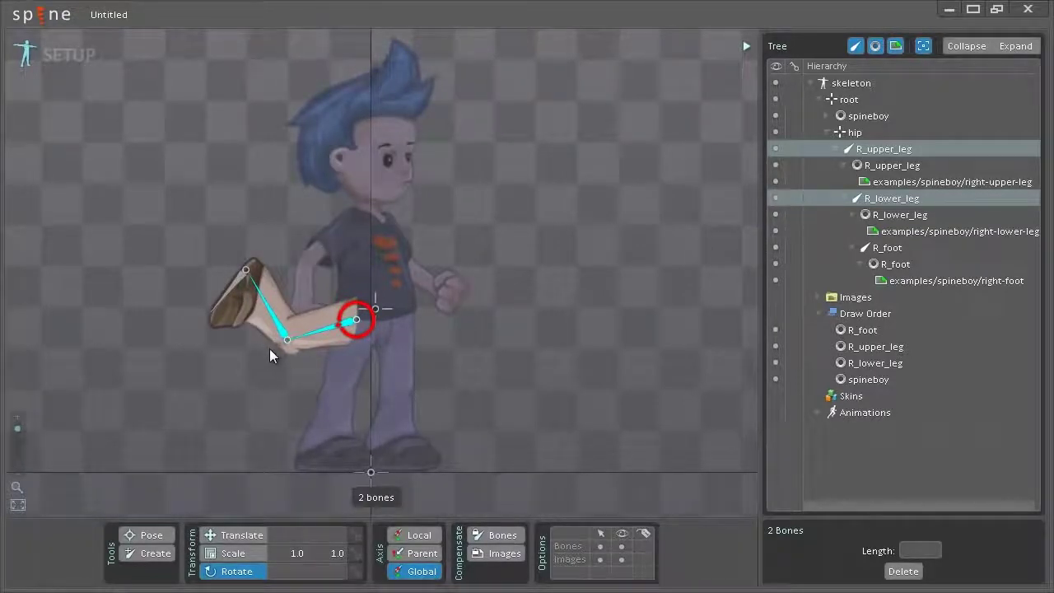
{"action": "scroll", "coordinate": [266, 353], "scroll_direction": "up", "scroll_amount": 5}
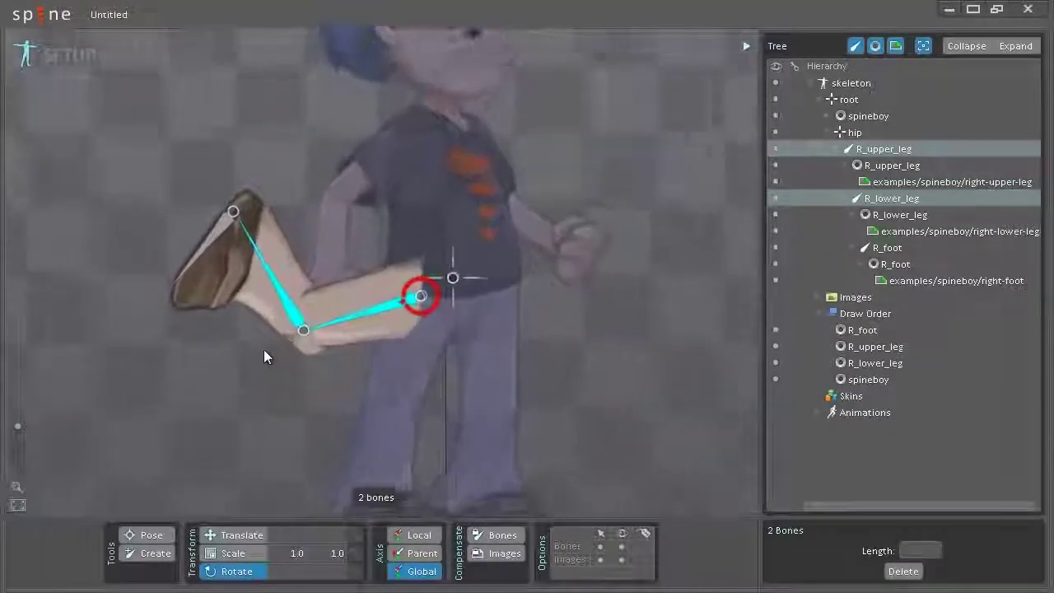
{"action": "scroll", "coordinate": [263, 349], "scroll_direction": "up", "scroll_amount": 1}
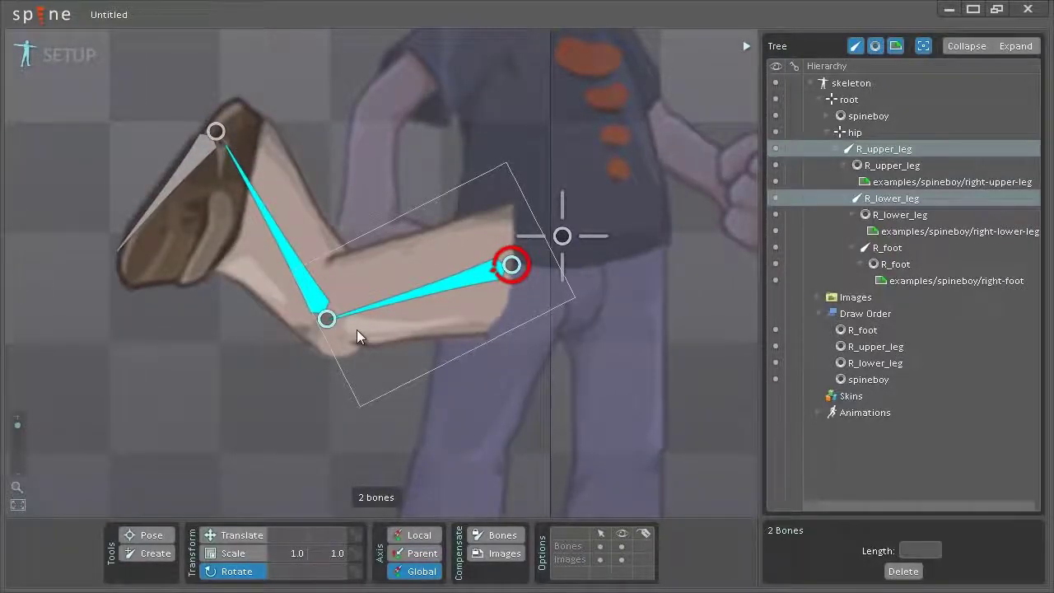
Undo the trial bend so the leg hangs straight, then deselect both leg bones
{"action": "key", "text": "ctrl+z"}
{"action": "scroll", "coordinate": [498, 302], "scroll_direction": "down", "scroll_amount": 5}
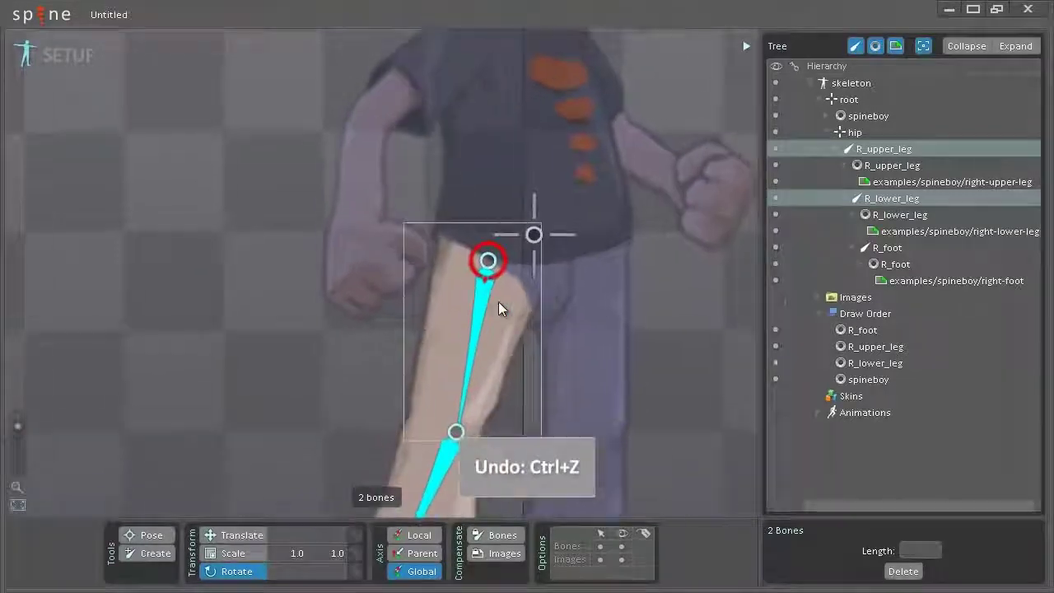
{"action": "scroll", "coordinate": [390, 349], "scroll_direction": "up", "scroll_amount": 5}
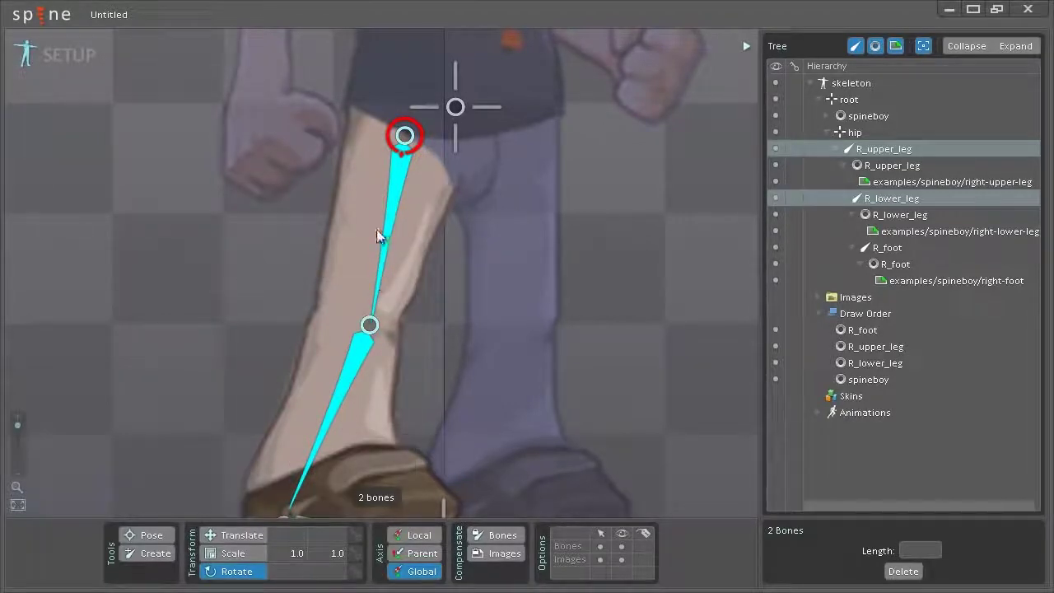
{"action": "key", "text": "space"}
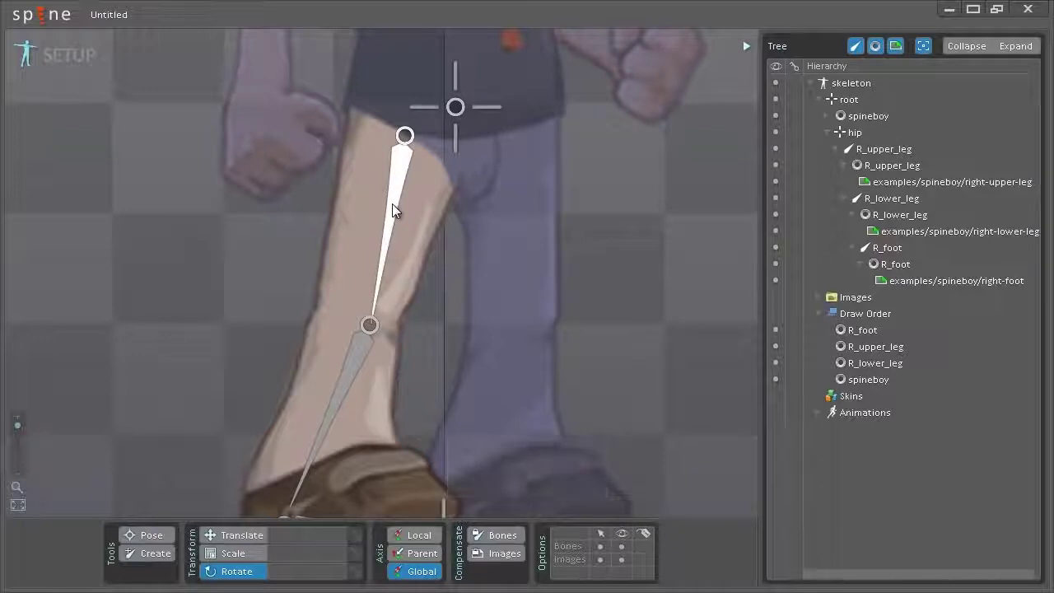
{"action": "left_click", "coordinate": [392, 205]}
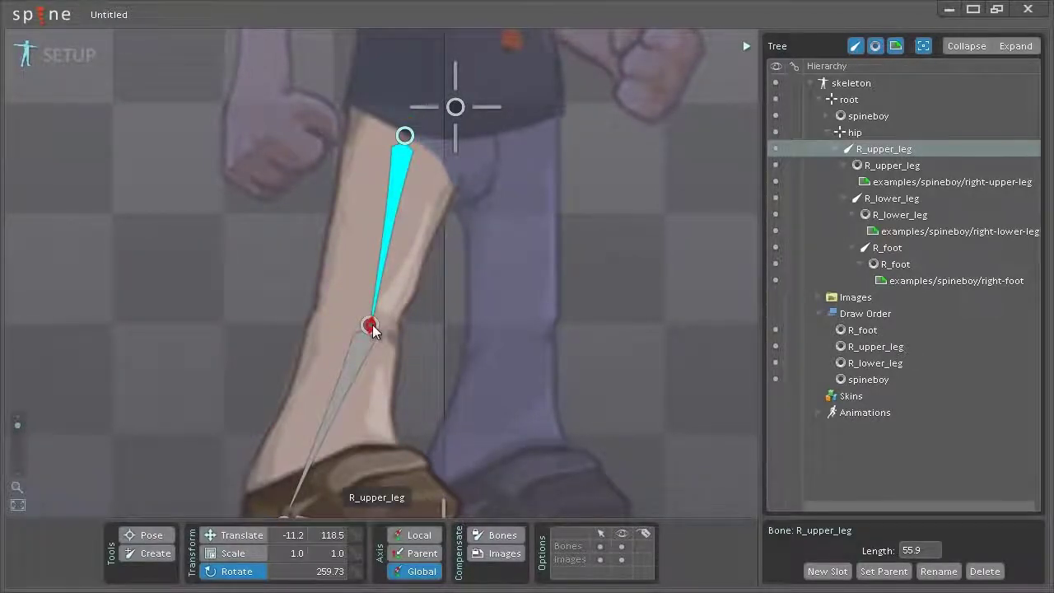
Shorten the R_upper_leg bone to a length of about 53.8 to fit the thigh
{"action": "left_click_drag", "start_coordinate": [372, 329], "coordinate": [373, 321]}
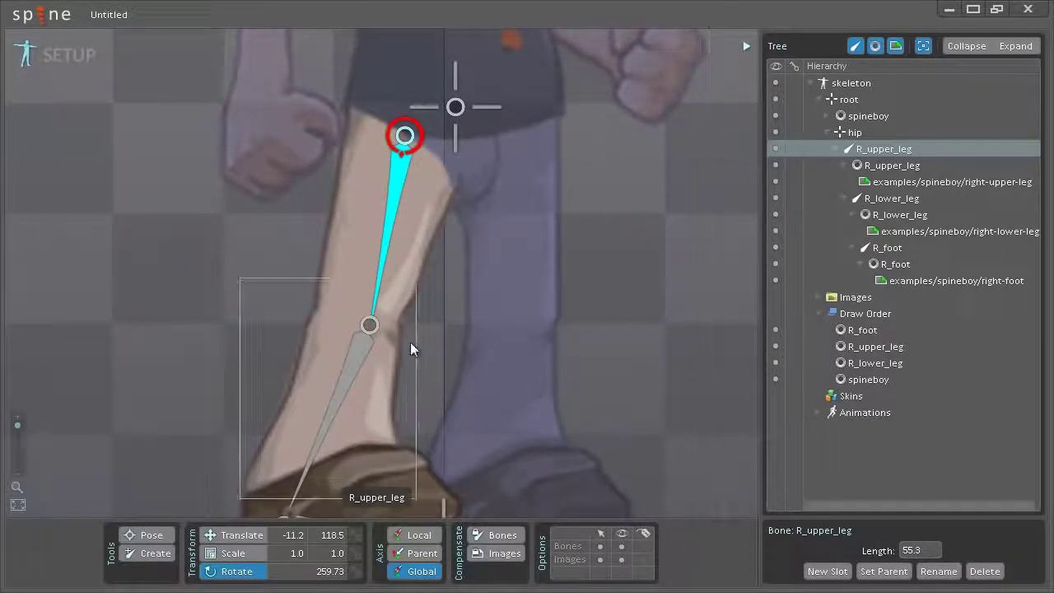
{"action": "left_click_drag", "start_coordinate": [372, 326], "coordinate": [372, 325]}
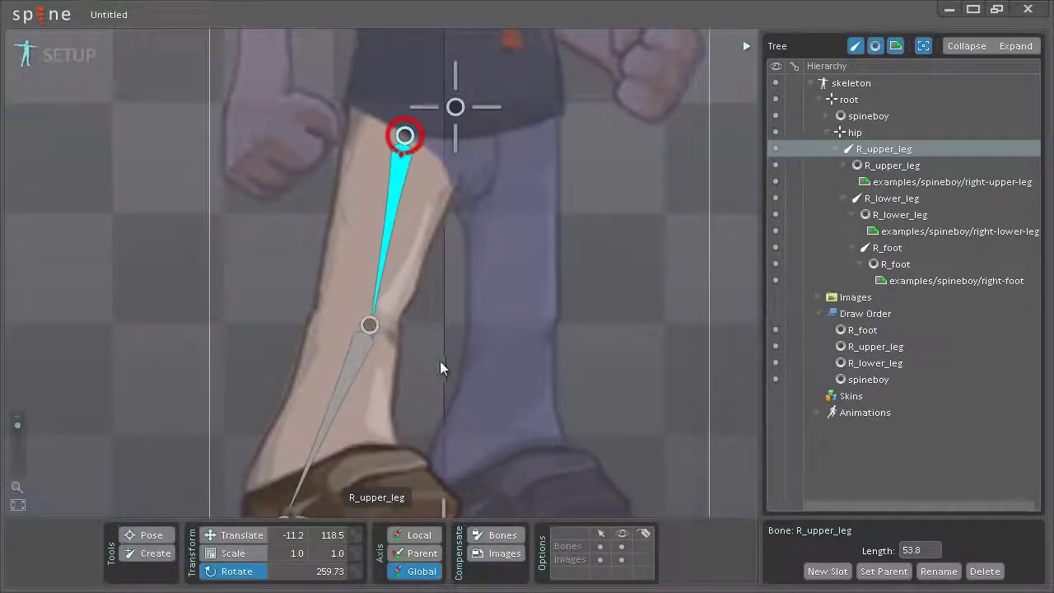
{"action": "key", "text": "c"}
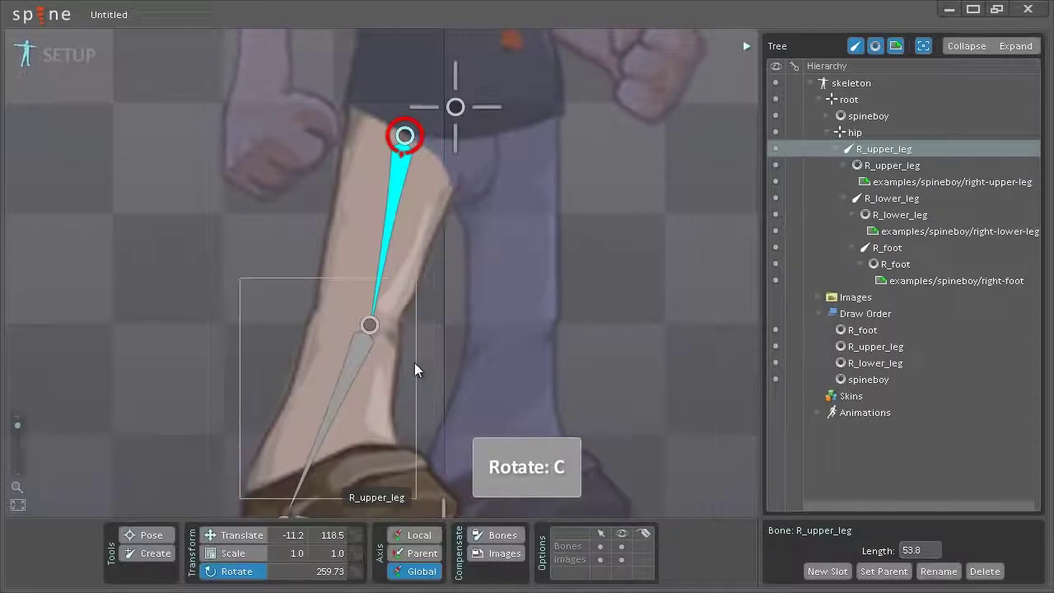
{"action": "left_click", "coordinate": [465, 337]}
{"action": "key", "text": "ctrl+z"}
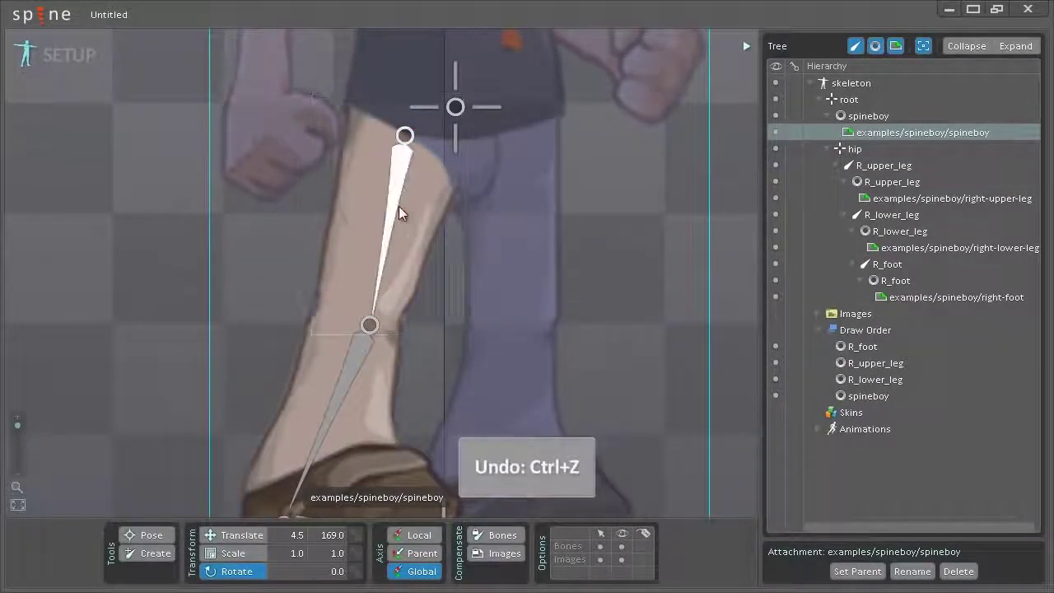
{"action": "left_click", "coordinate": [399, 208]}
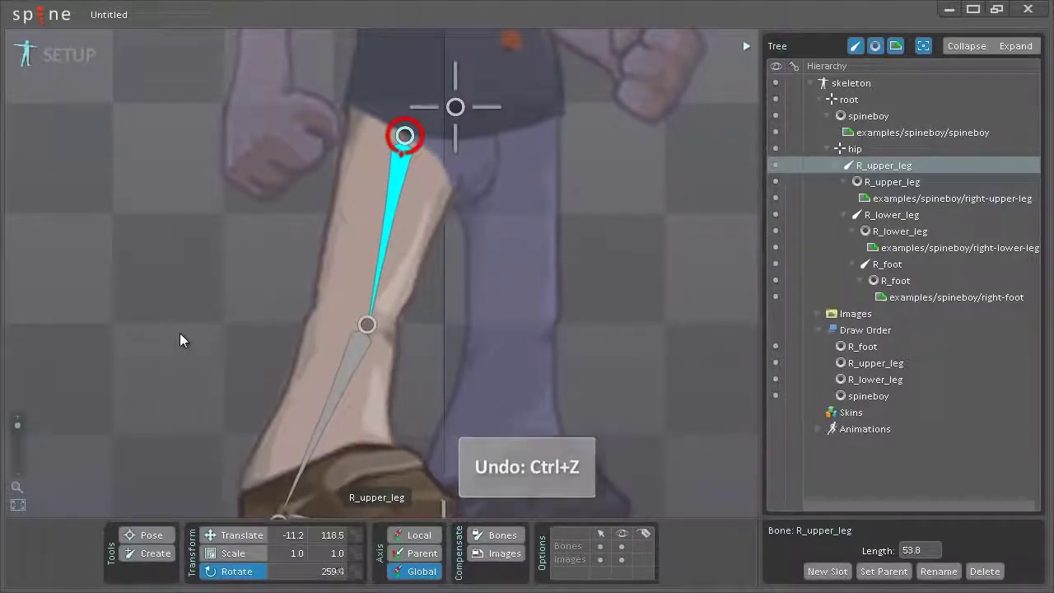
Enable Compensate Bones and Images, then angle R_upper_leg to 262.88 along the thigh
{"action": "left_click_drag", "start_coordinate": [179, 333], "coordinate": [201, 321]}
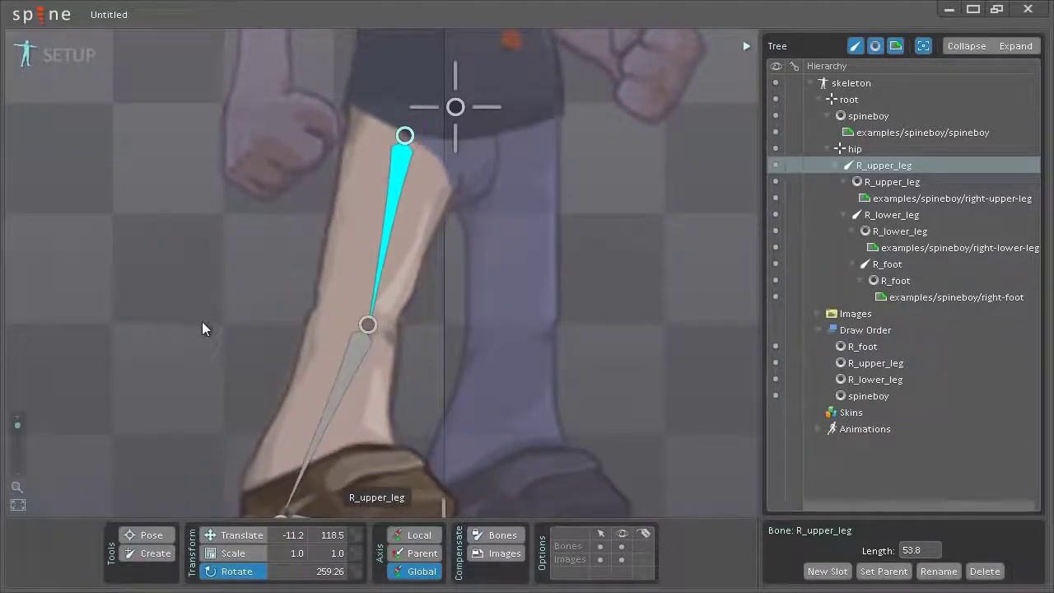
{"action": "key", "text": "ctrl+z"}
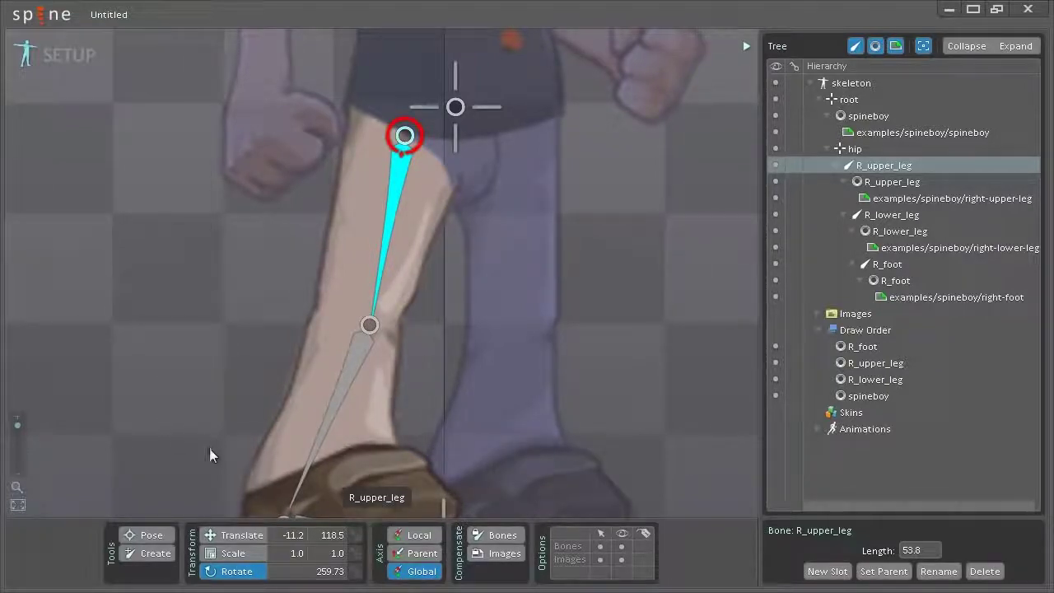
{"action": "left_click", "coordinate": [501, 537]}
{"action": "left_click", "coordinate": [504, 554]}
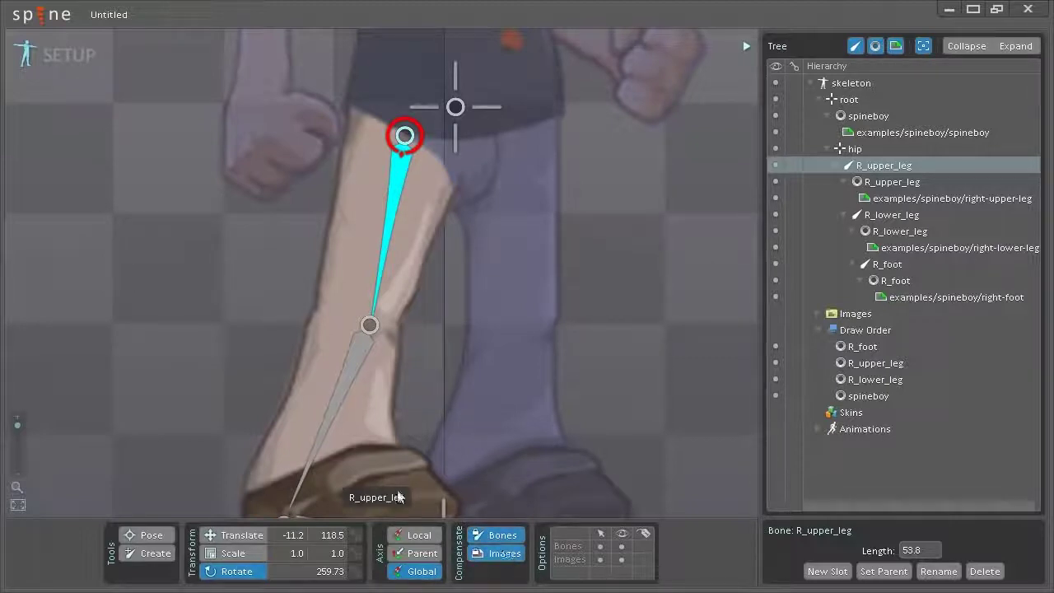
{"action": "mouse_move", "coordinate": [147, 266]}
{"action": "left_mouse_down"}
{"action": "mouse_move", "coordinate": [149, 287]}
{"action": "mouse_move", "coordinate": [151, 246]}
{"action": "mouse_move", "coordinate": [152, 280]}
{"action": "left_mouse_up"}
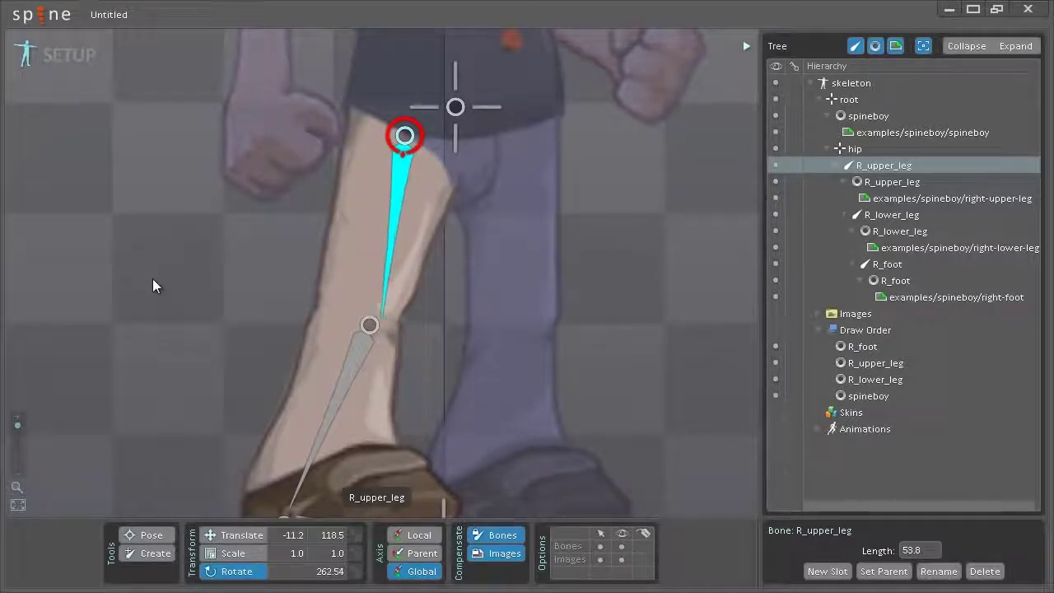
{"action": "left_click", "coordinate": [356, 358]}
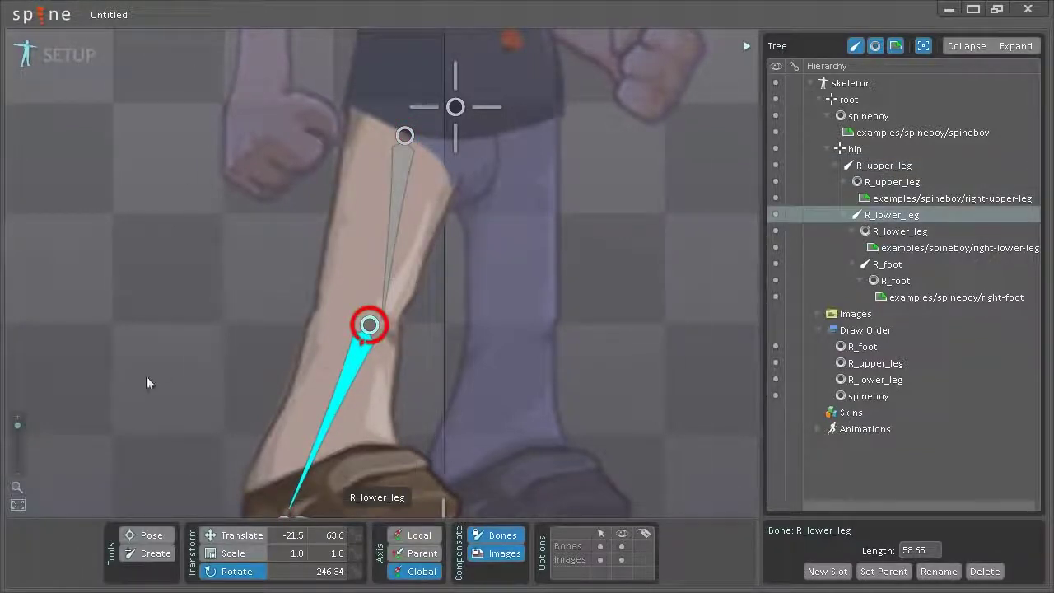
Move the knee joint slightly up and right, then turn and extend R_lower_leg to the heel
{"action": "left_click_drag", "start_coordinate": [135, 373], "coordinate": [128, 273]}
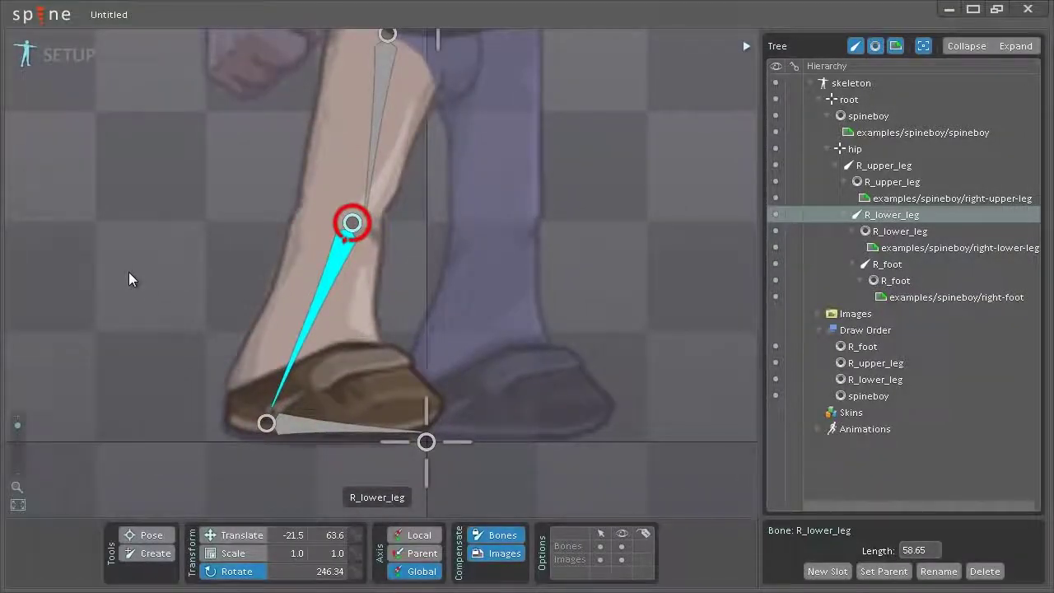
{"action": "key", "text": "v"}
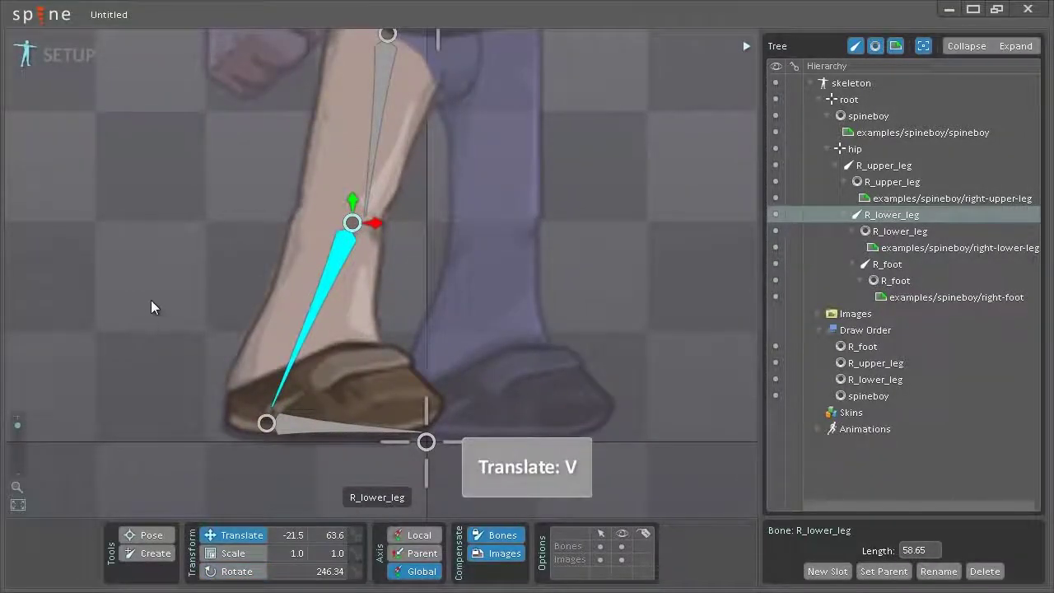
{"action": "left_click_drag", "start_coordinate": [153, 298], "coordinate": [164, 293]}
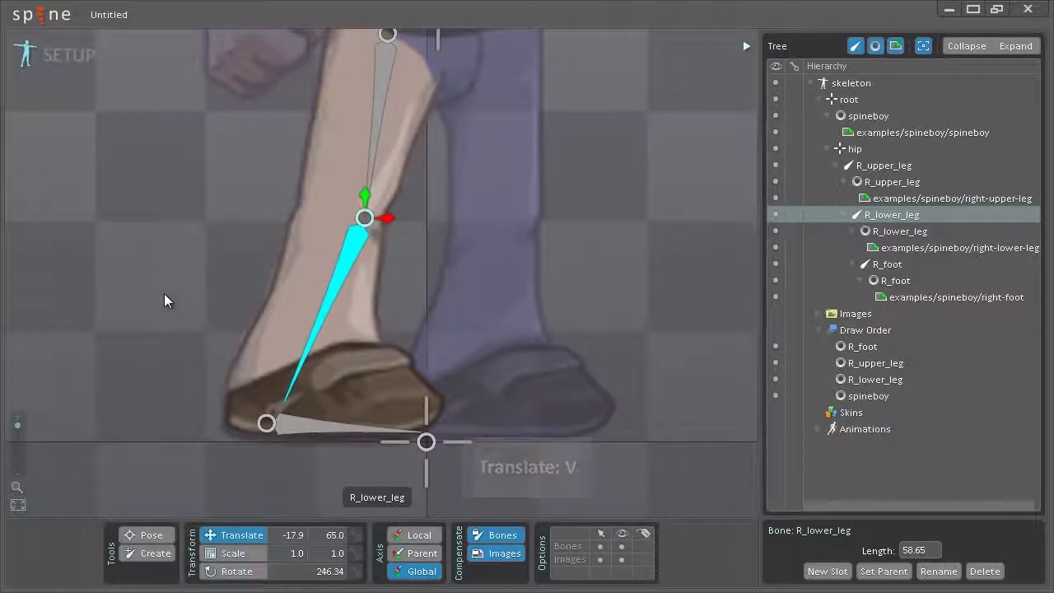
{"action": "key", "text": "c"}
{"action": "left_click_drag", "start_coordinate": [158, 338], "coordinate": [148, 323]}
{"action": "left_click_drag", "start_coordinate": [278, 400], "coordinate": [270, 420]}
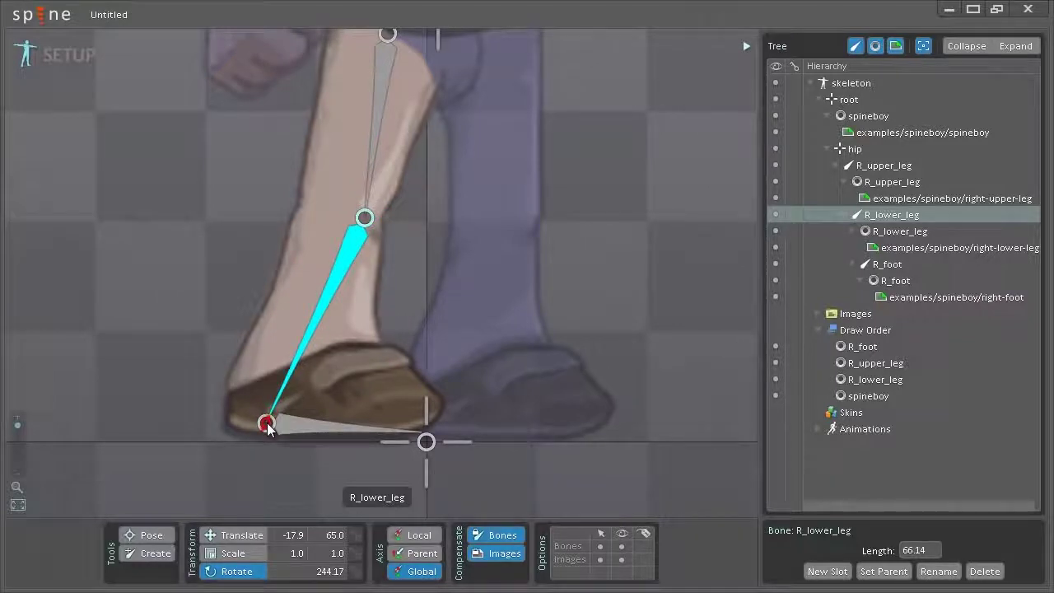
Select R_upper_leg and R_lower_leg together, test-bend the leg, and undo the bend
{"action": "key", "text": "space"}
{"action": "scroll", "coordinate": [181, 157], "scroll_direction": "down", "scroll_amount": 4}
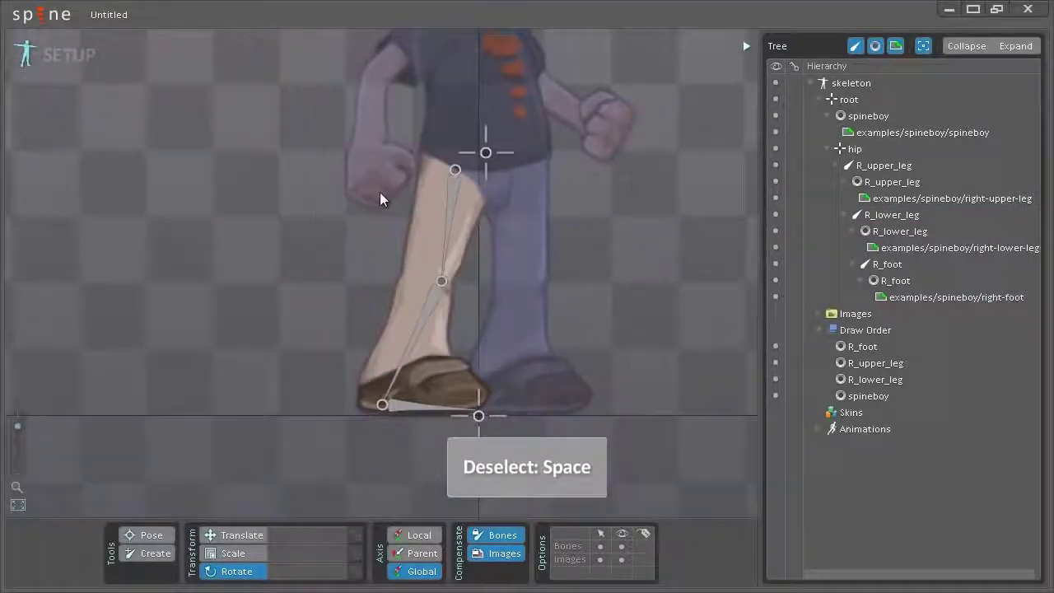
{"action": "left_click", "coordinate": [453, 222]}
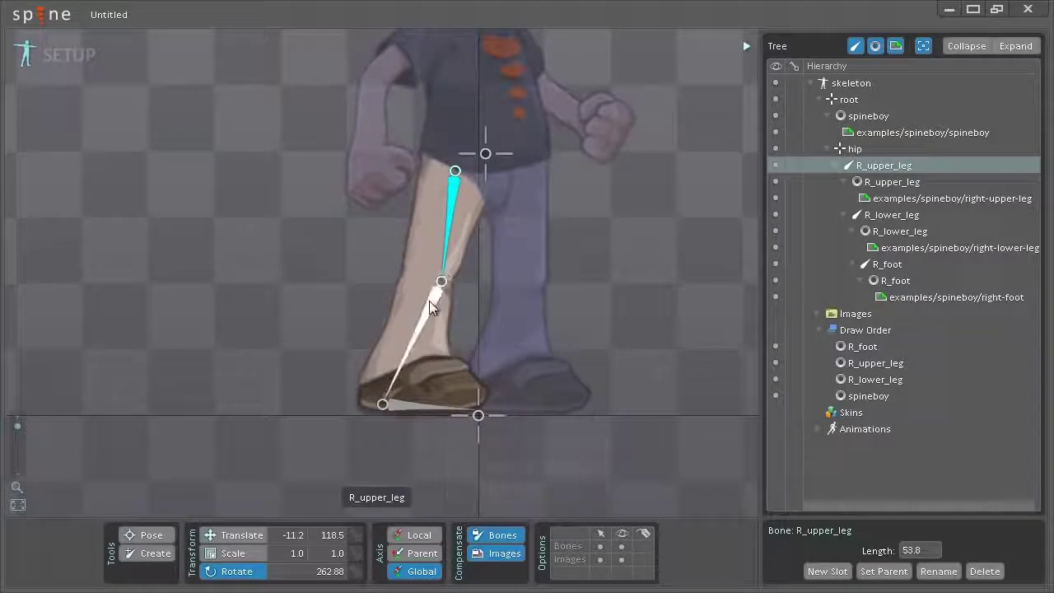
{"action": "left_click", "coordinate": [429, 301], "text": "ctrl"}
{"action": "key", "text": "c"}
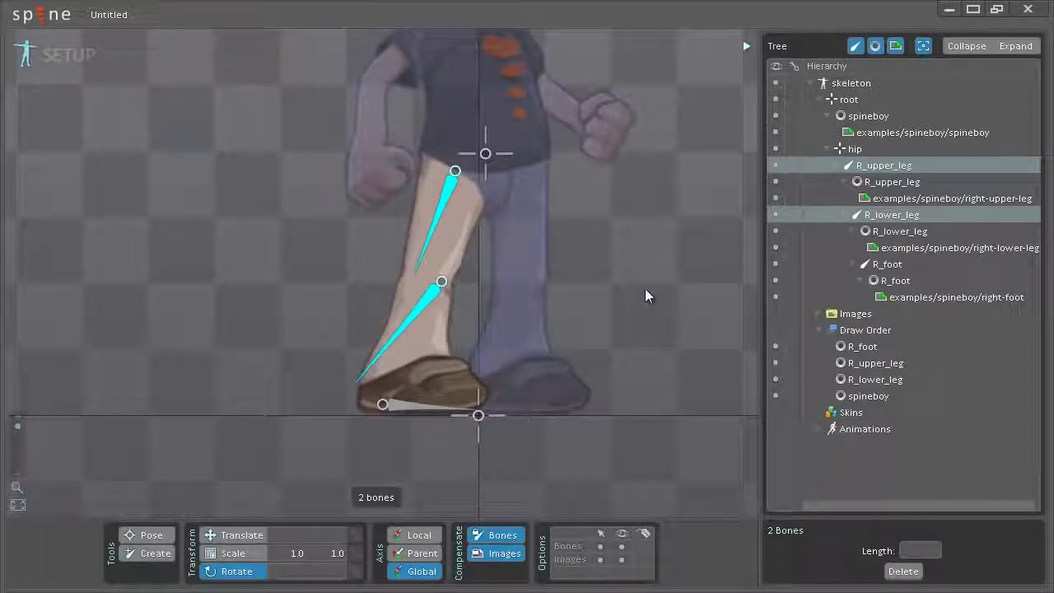
{"action": "key", "text": "ctrl+z"}
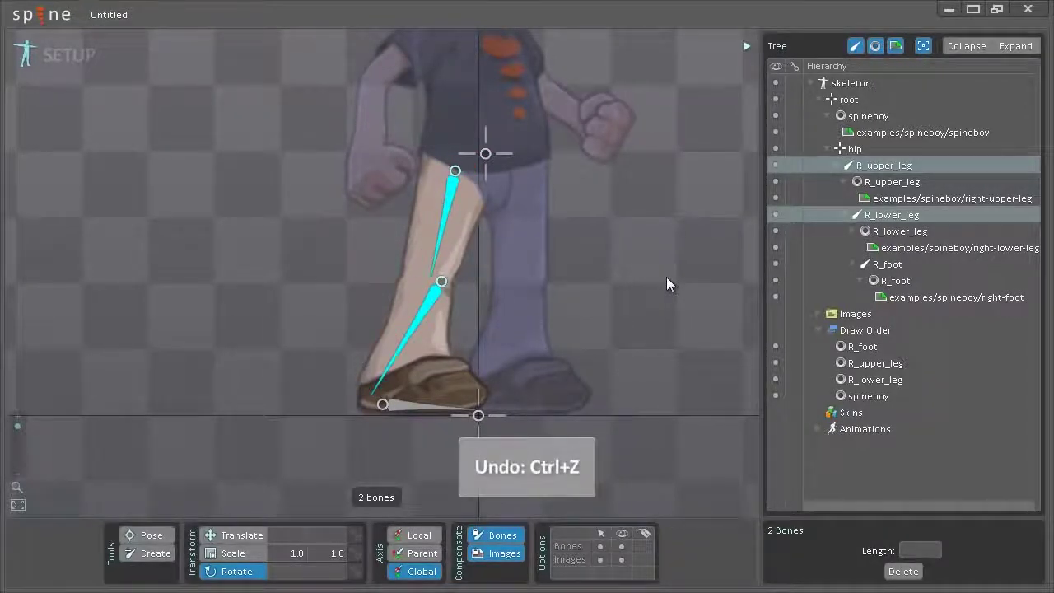
{"action": "key", "text": "ctrl+z"}
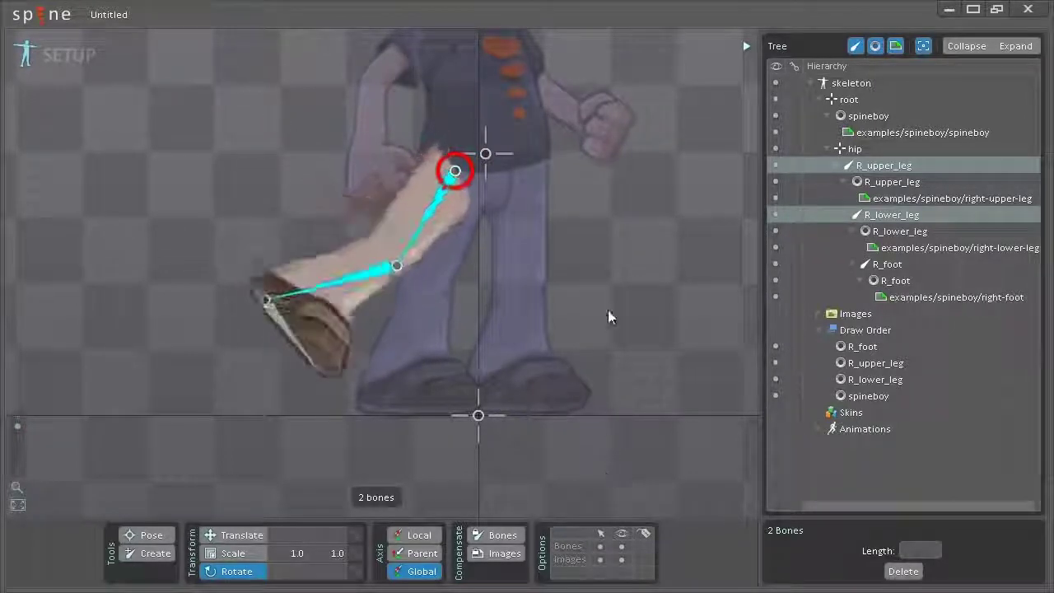
Undo the last trial rotation so the right leg hangs straight, then fit the whole character in view
{"action": "key", "text": "ctrl+z"}
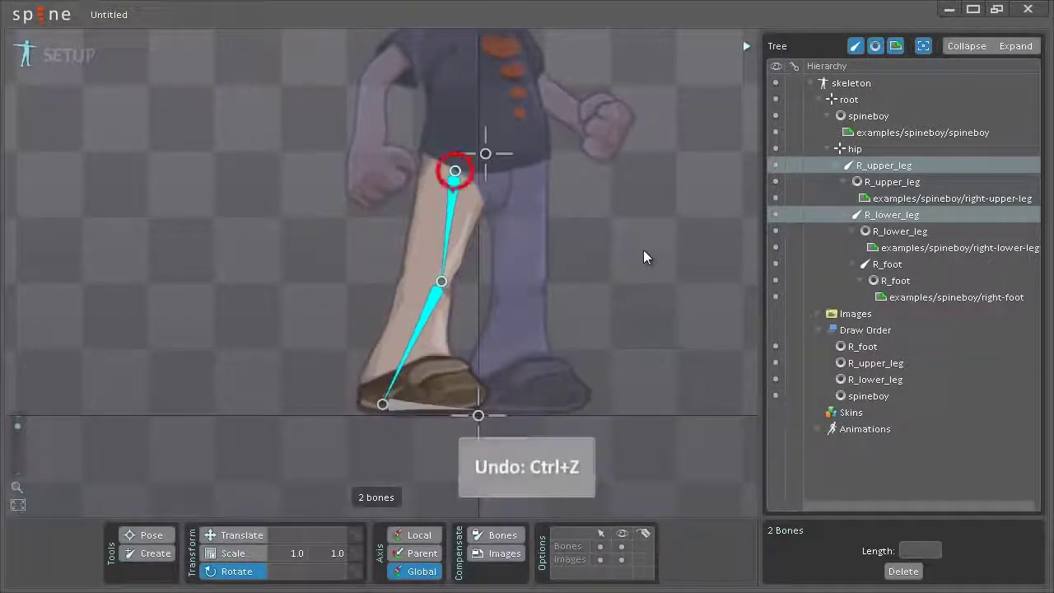
{"action": "left_click", "coordinate": [18, 505]}
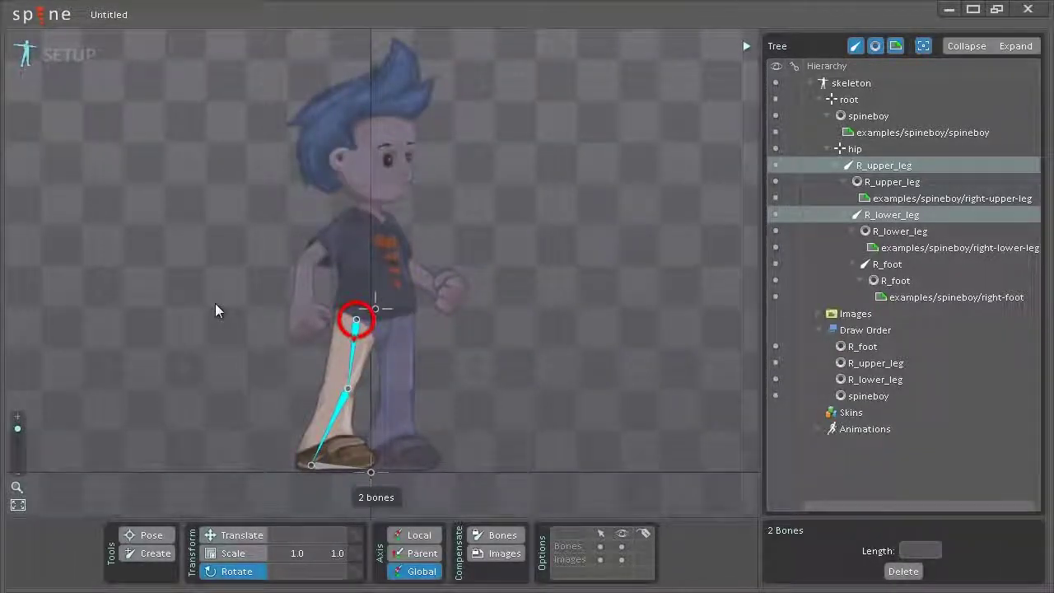